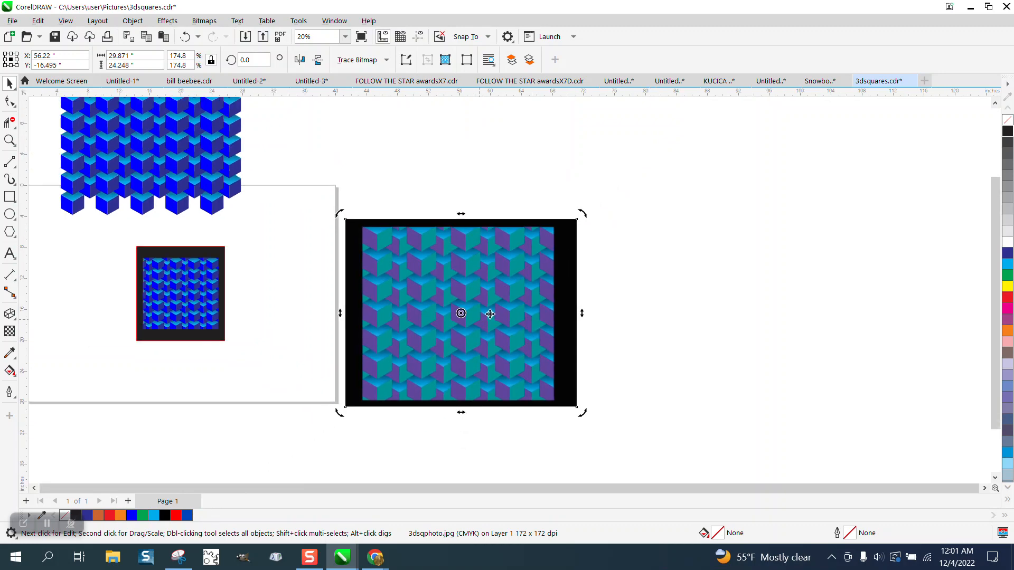
# Examine the cube pattern in the reference photo and compare it with the black-framed vector version on the page.
pyautogui.click(10, 140)
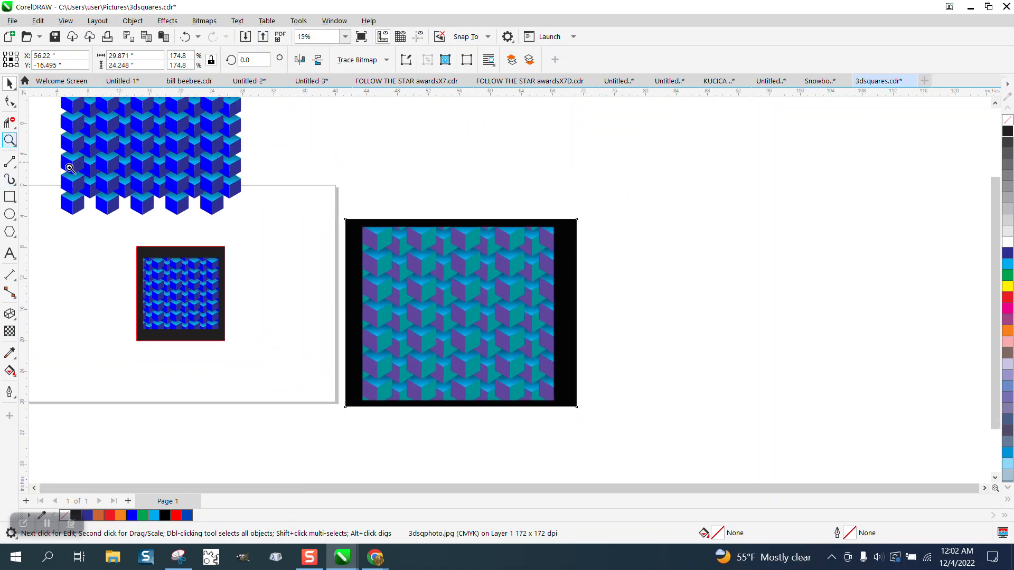
pyautogui.moveTo(392, 228); pyautogui.dragTo(525, 319)
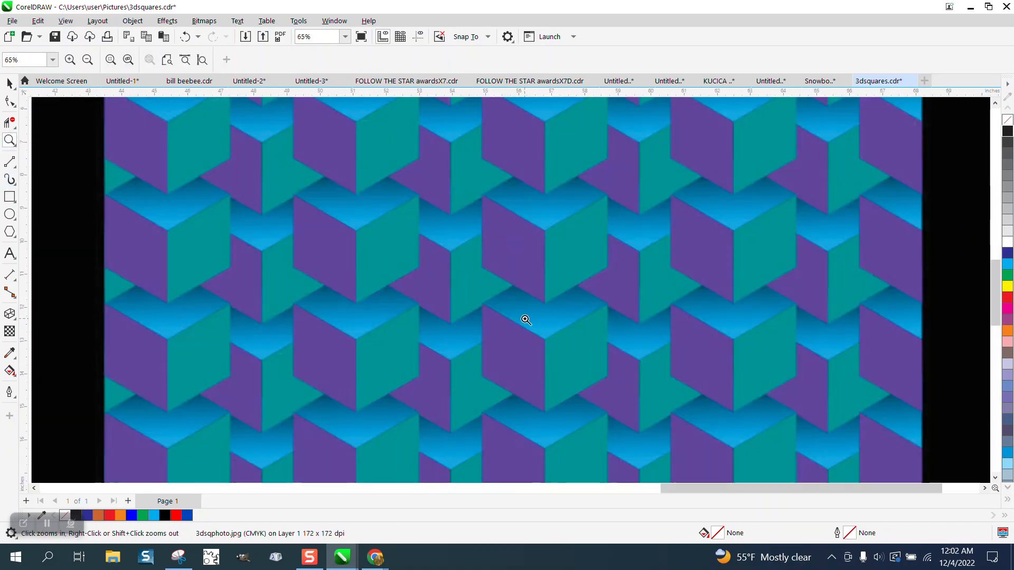
pyautogui.scroll(-1, 374, 213)
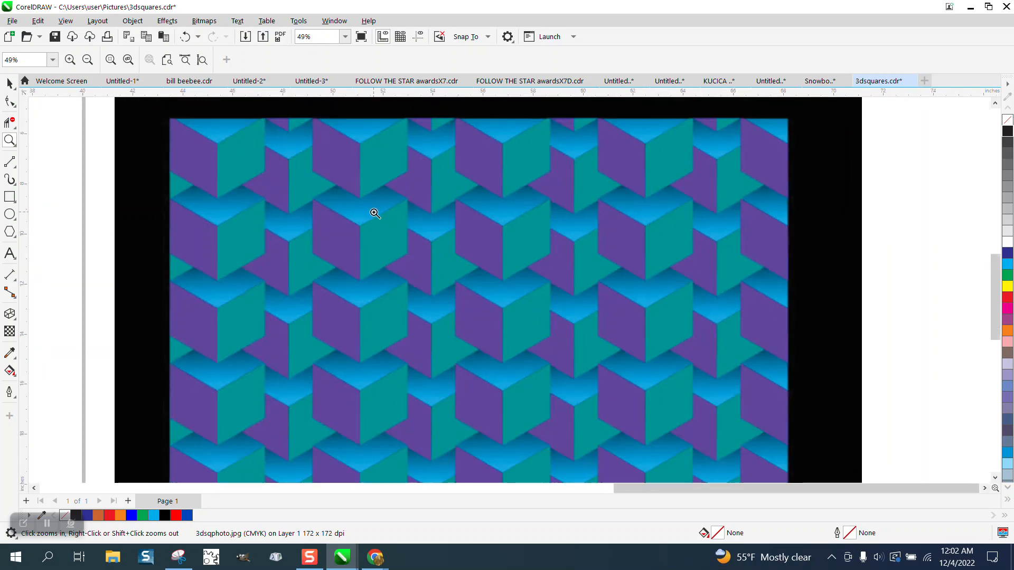
pyautogui.scroll(-1, 376, 217)
pyautogui.scroll(7, 425, 242)
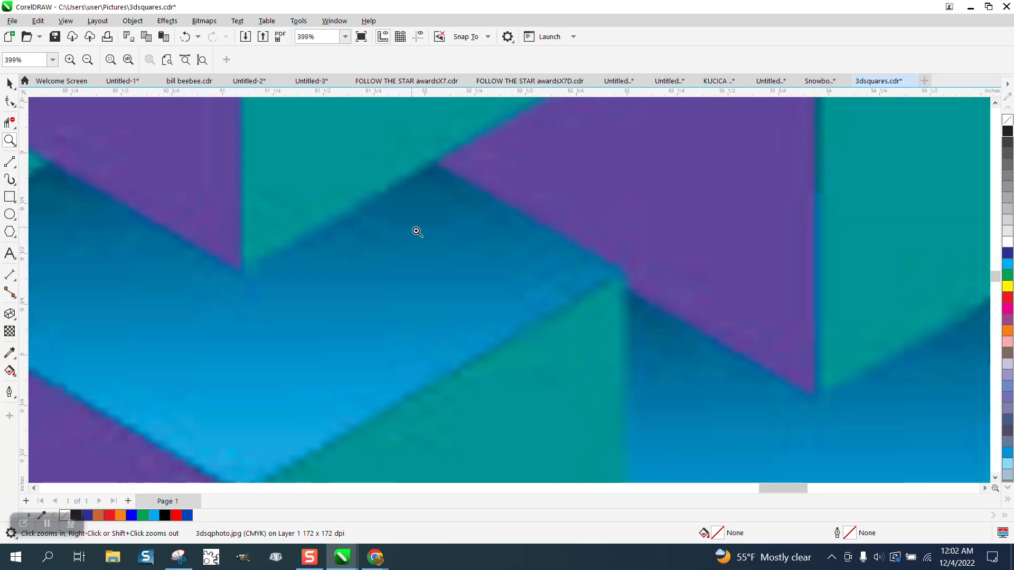
pyautogui.scroll(-10, 367, 225)
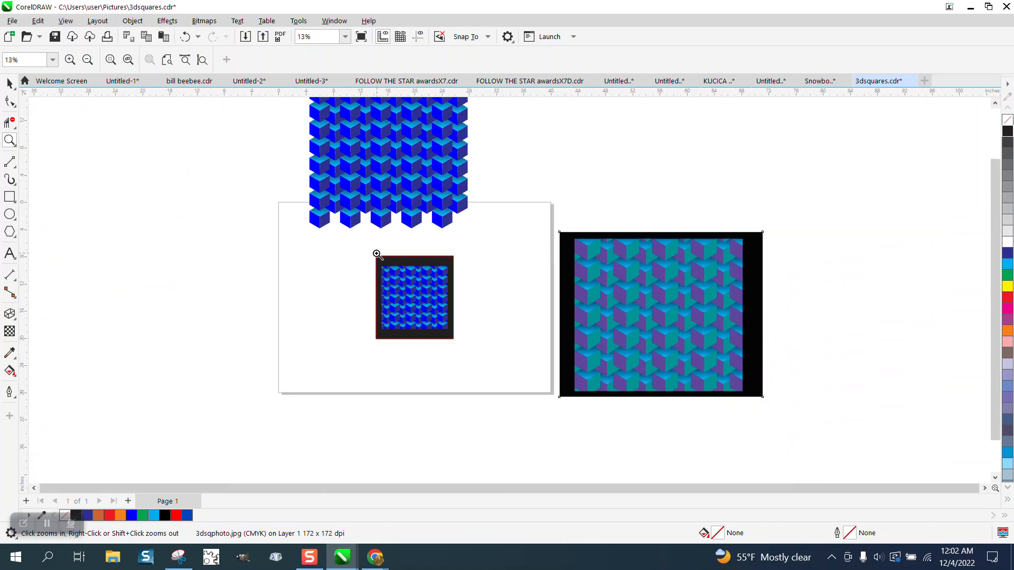
pyautogui.moveTo(377, 253); pyautogui.dragTo(504, 336)
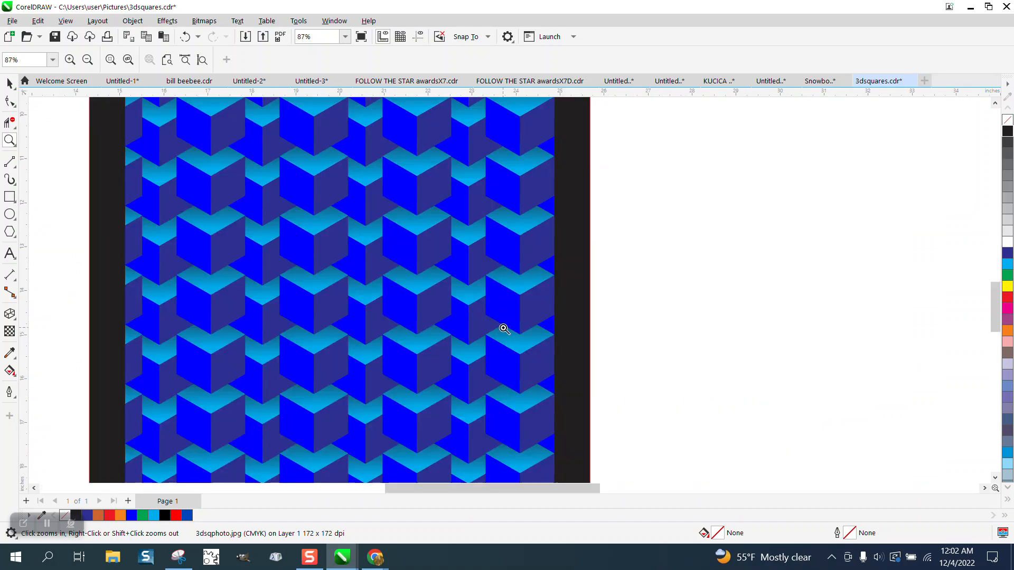
pyautogui.scroll(-1, 505, 326)
pyautogui.scroll(-5, 480, 306)
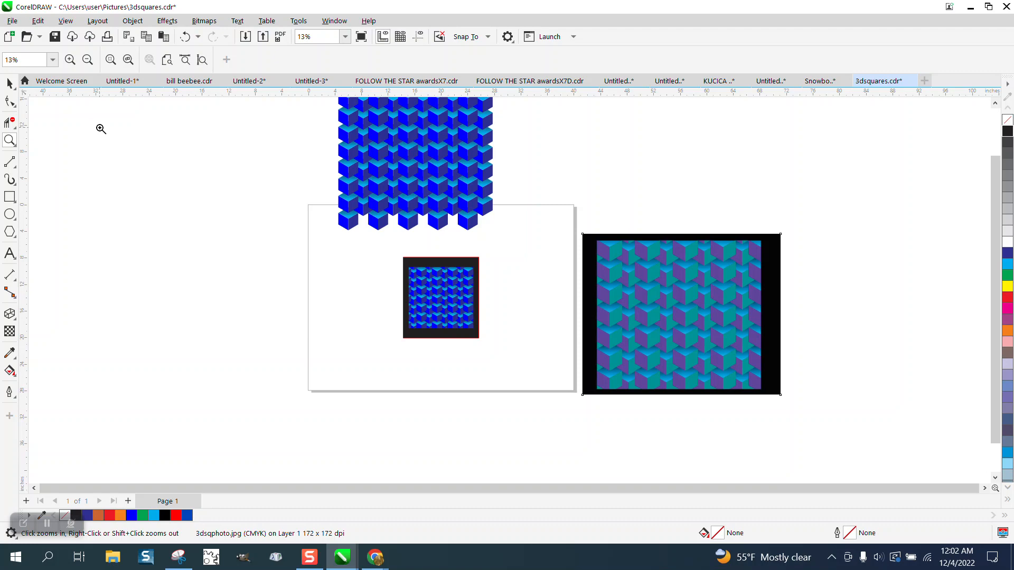
# Clear the page by moving the small cube pattern, its black background and the large cube pattern outside it.
pyautogui.click(10, 83)
pyautogui.moveTo(443, 282); pyautogui.dragTo(774, 136)
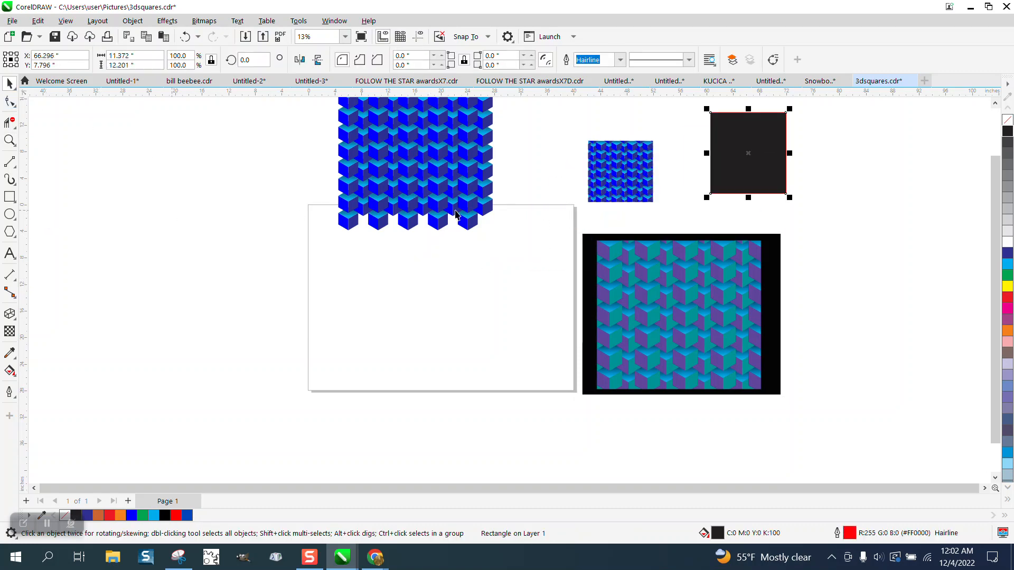
pyautogui.moveTo(427, 182); pyautogui.dragTo(202, 185)
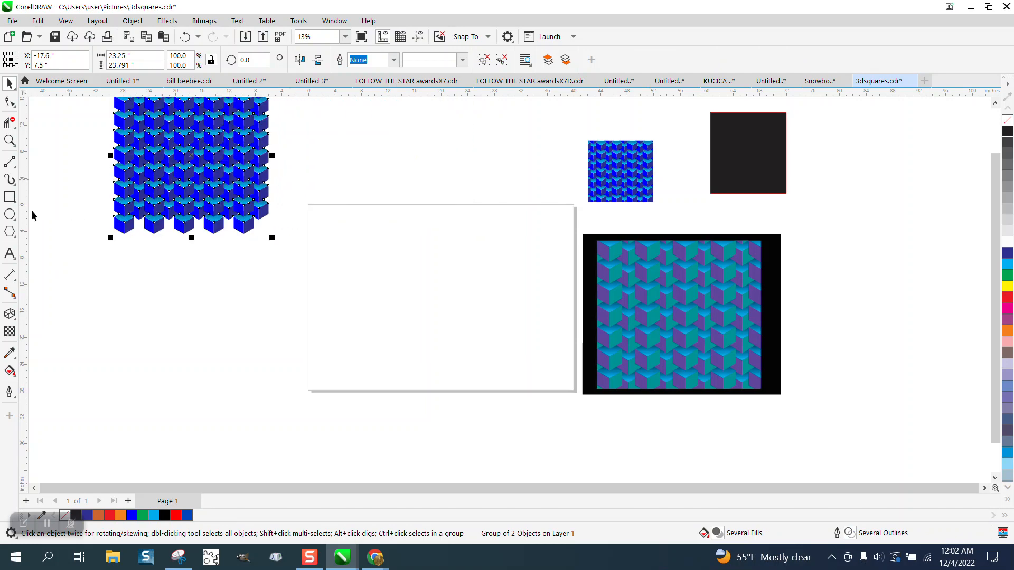
# Draw a regular six-sided polygon in the middle of the page and set its width to 3 inches.
pyautogui.click(15, 238)
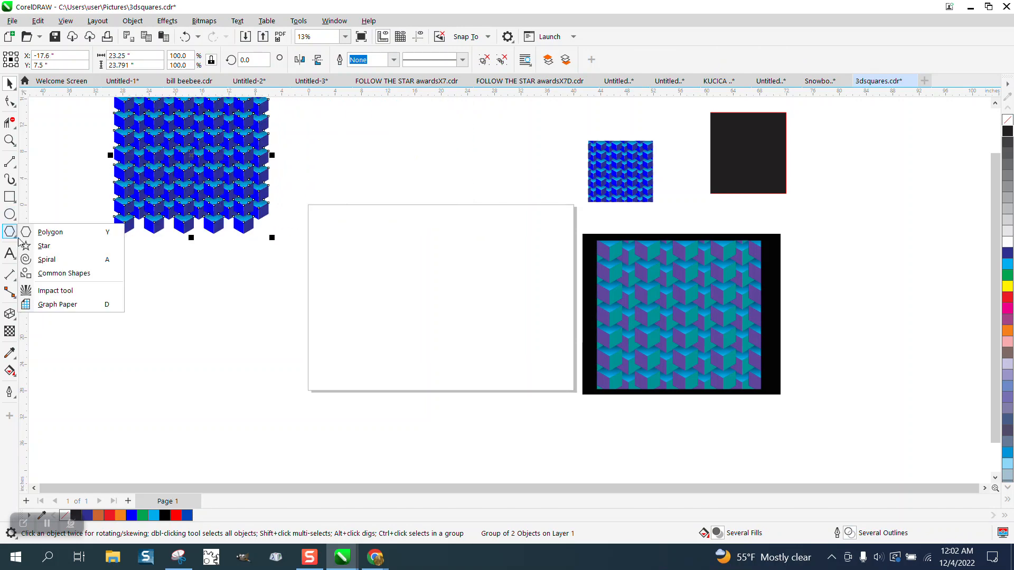
pyautogui.click(46, 229)
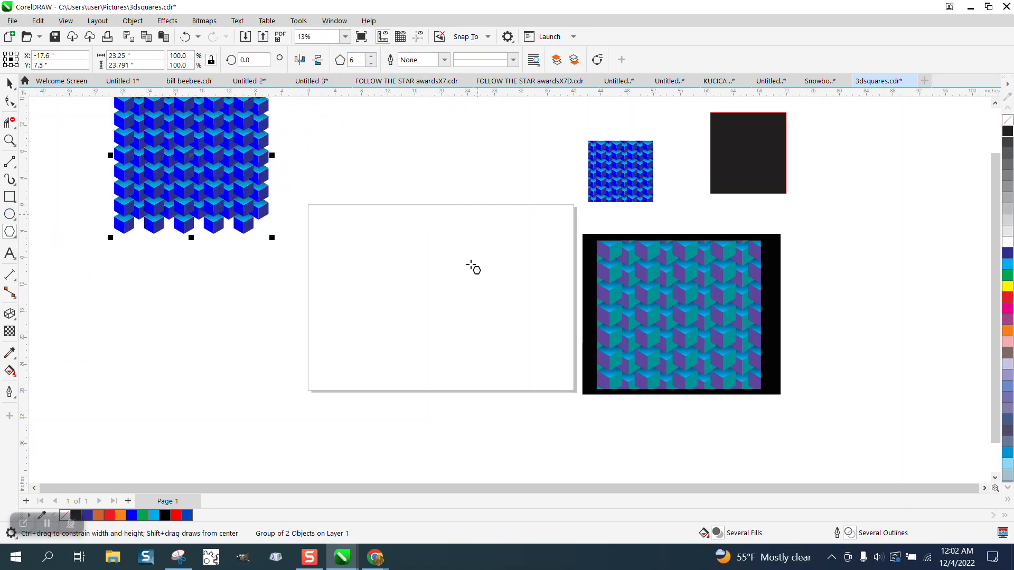
pyautogui.moveTo(474, 244); pyautogui.dragTo(445, 301)
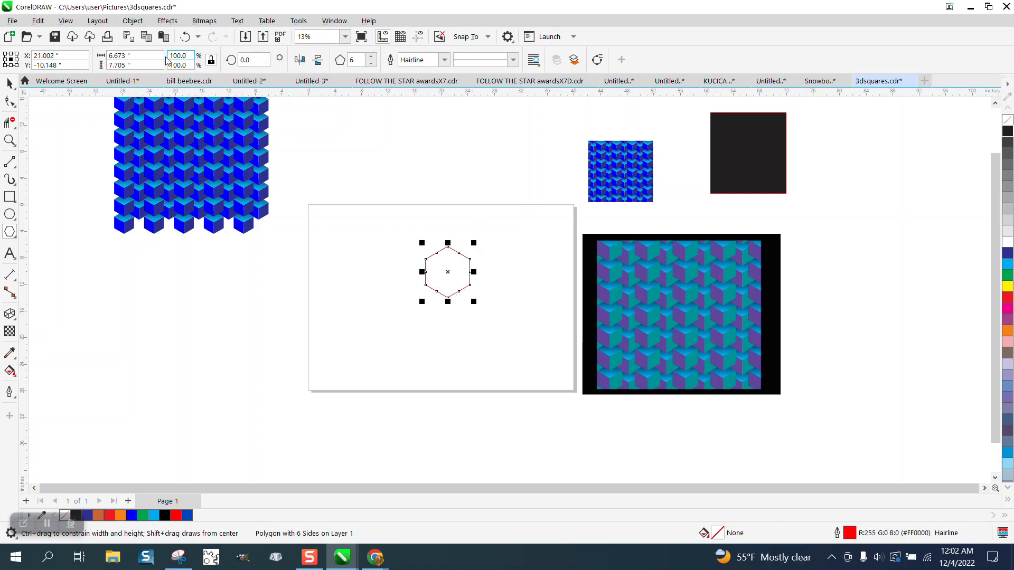
pyautogui.moveTo(139, 56); pyautogui.dragTo(113, 55)
pyautogui.write('3')
pyautogui.press('Return')
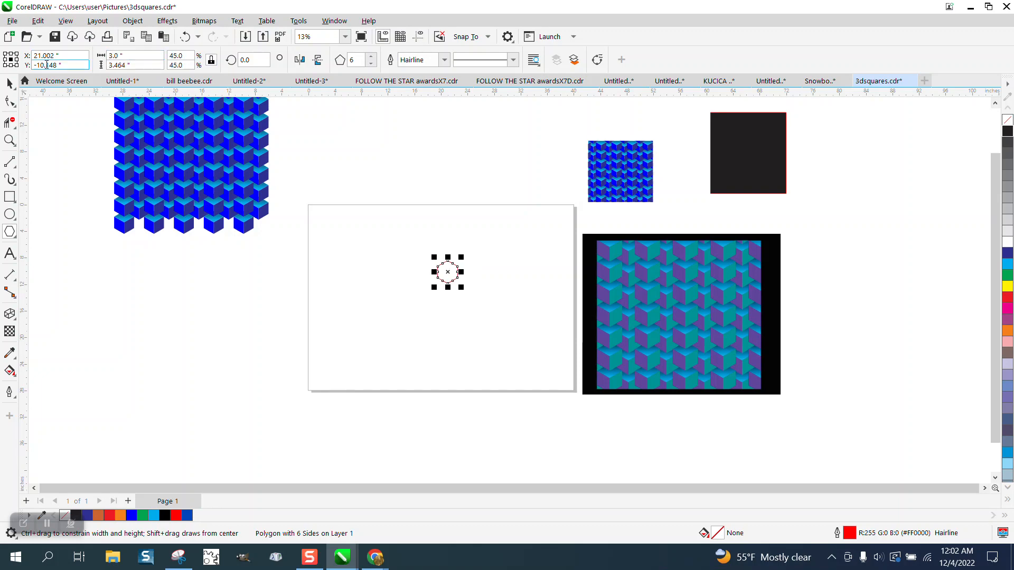
# Draw three straight lines from the hexagon's center to its bottom, upper-right and upper-left corners to form a cube.
pyautogui.click(9, 140)
pyautogui.moveTo(414, 240); pyautogui.dragTo(567, 336)
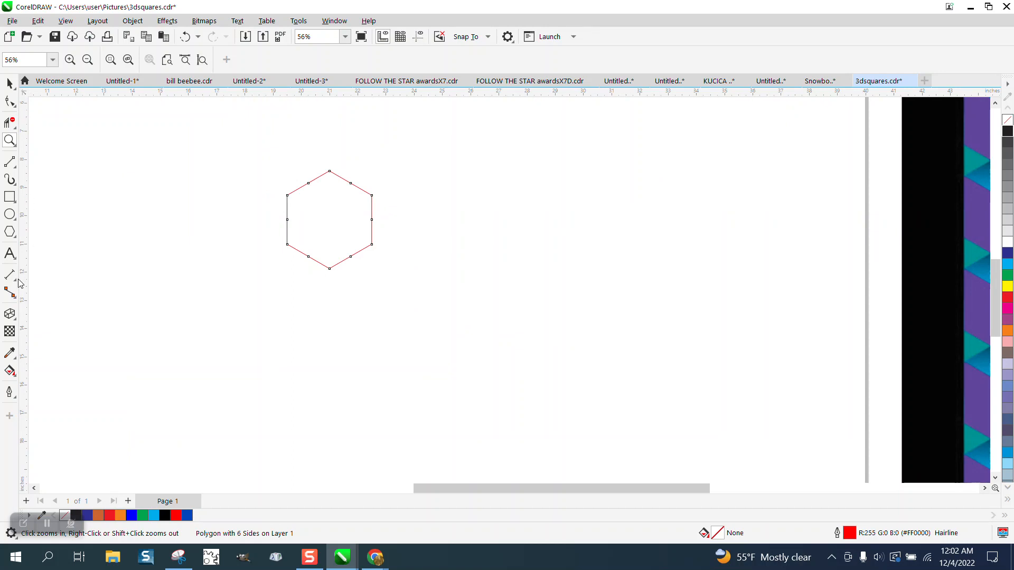
pyautogui.click(15, 165)
pyautogui.click(68, 174)
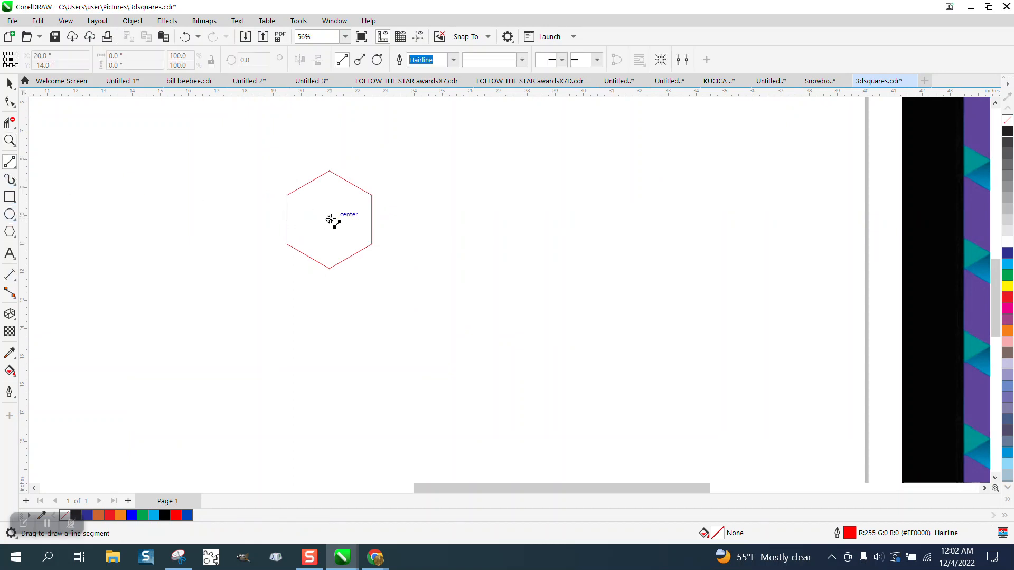
pyautogui.moveTo(329, 219); pyautogui.dragTo(329, 268)
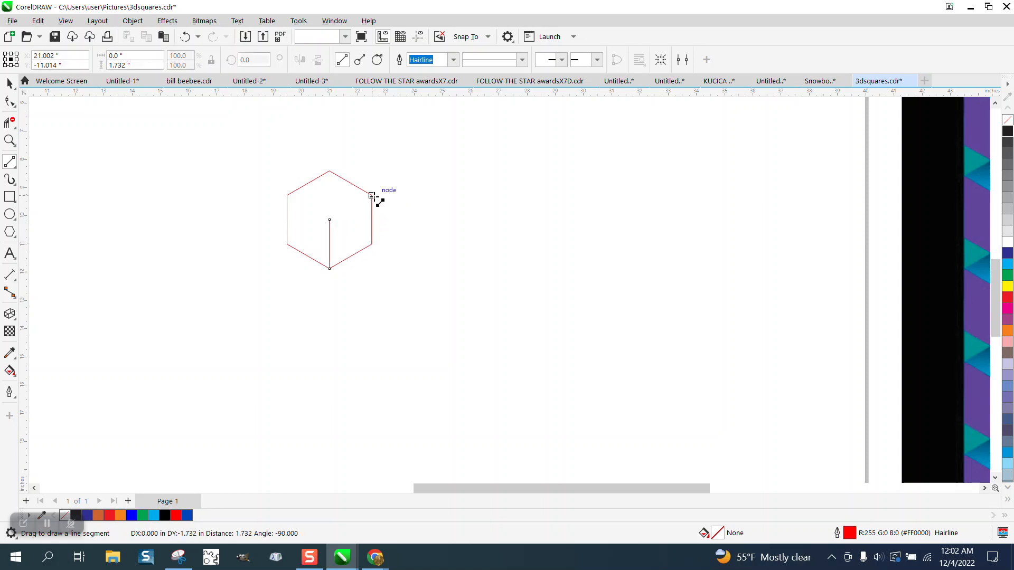
pyautogui.moveTo(372, 196); pyautogui.dragTo(287, 195)
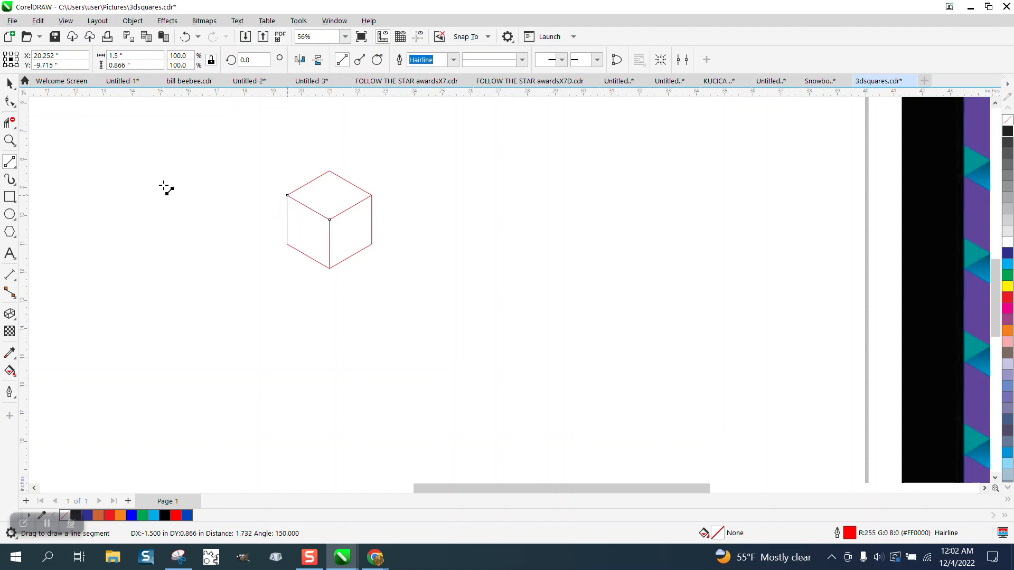
pyautogui.press('space')
# Set the document's nudge distance to 4 inches.
pyautogui.click(255, 163)
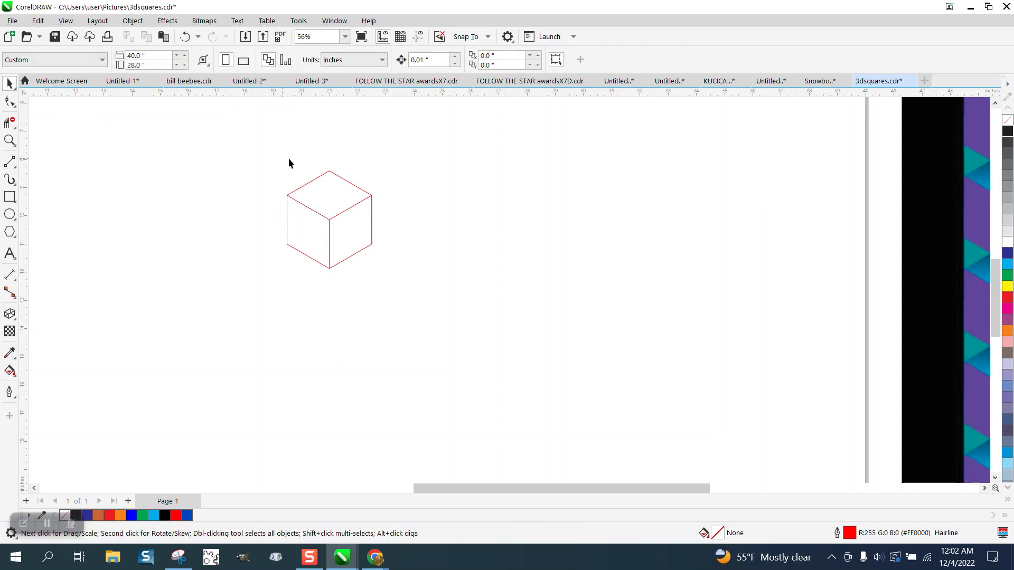
pyautogui.moveTo(253, 148); pyautogui.dragTo(397, 288)
pyautogui.click(395, 173)
pyautogui.moveTo(439, 60); pyautogui.dragTo(373, 74)
pyautogui.write('4')
# Create a Smart Fill shape from the cube's top face and nudge it 4 inches to the right.
pyautogui.click(8, 373)
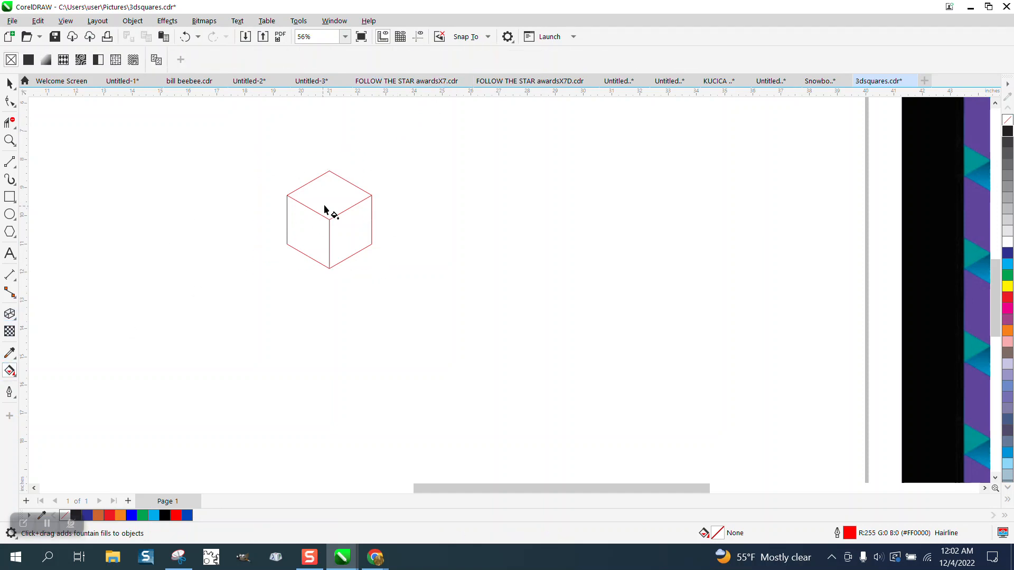
pyautogui.click(17, 380)
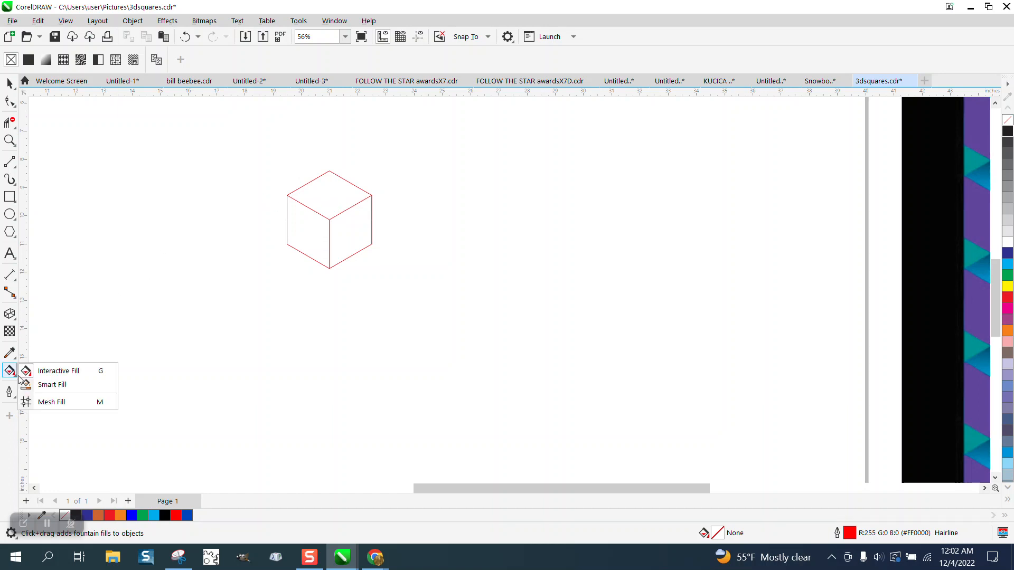
pyautogui.click(48, 385)
pyautogui.click(314, 192)
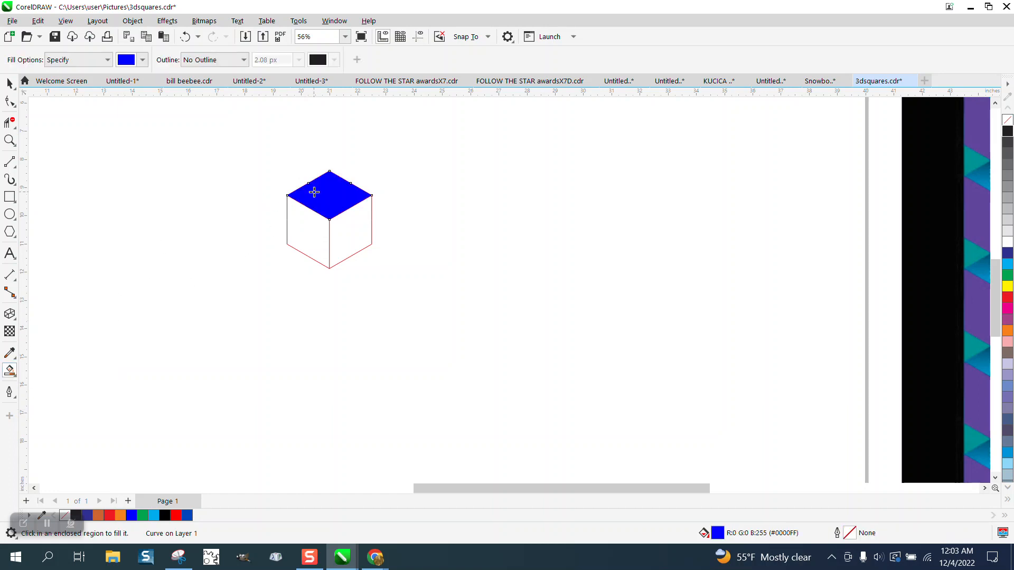
pyautogui.press('Right')
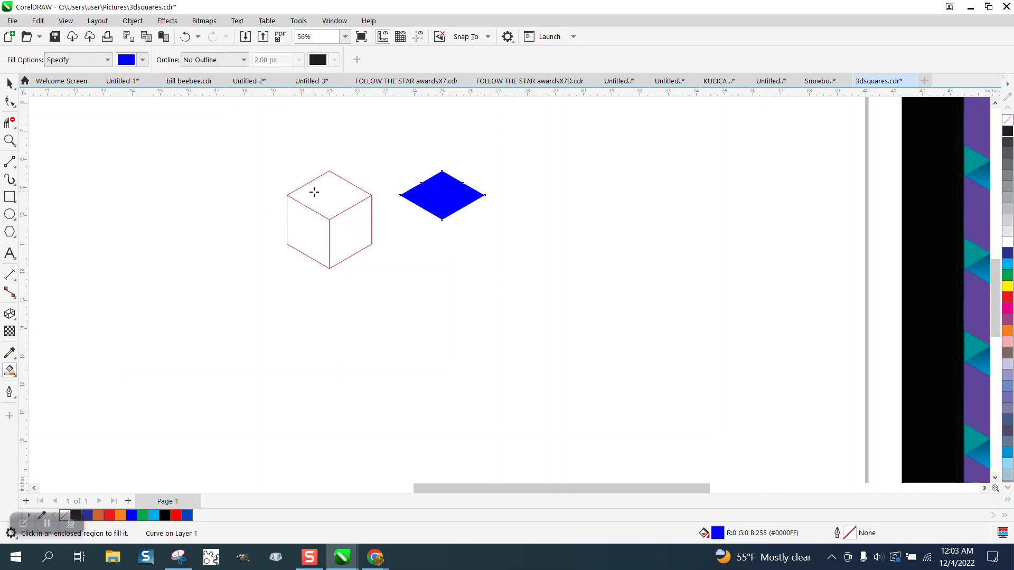
# Give the separated diamond no fill and a black outline, and scale it proportionally to 50%.
pyautogui.click(1007, 120)
pyautogui.rightClick(1008, 130)
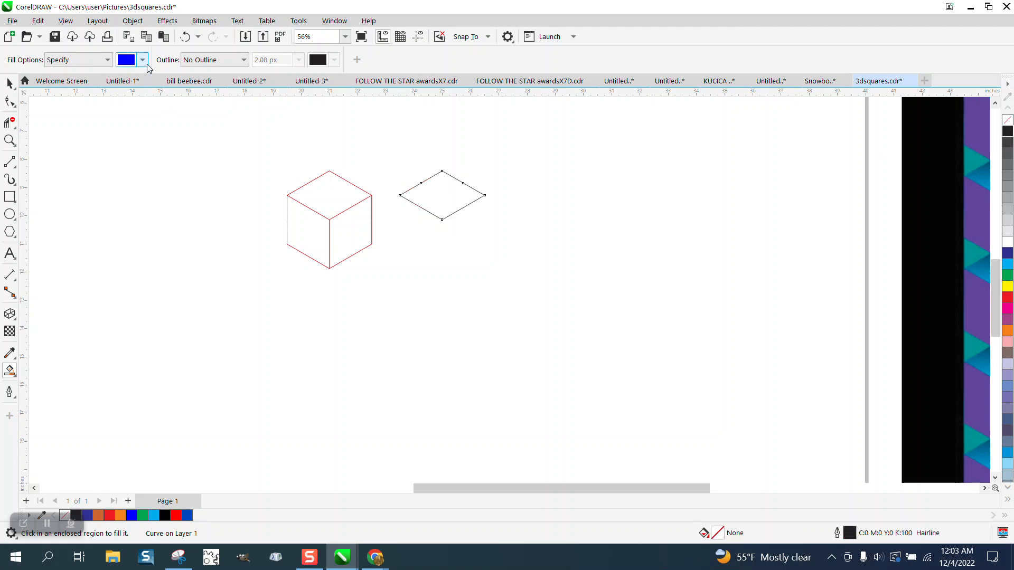
pyautogui.click(10, 83)
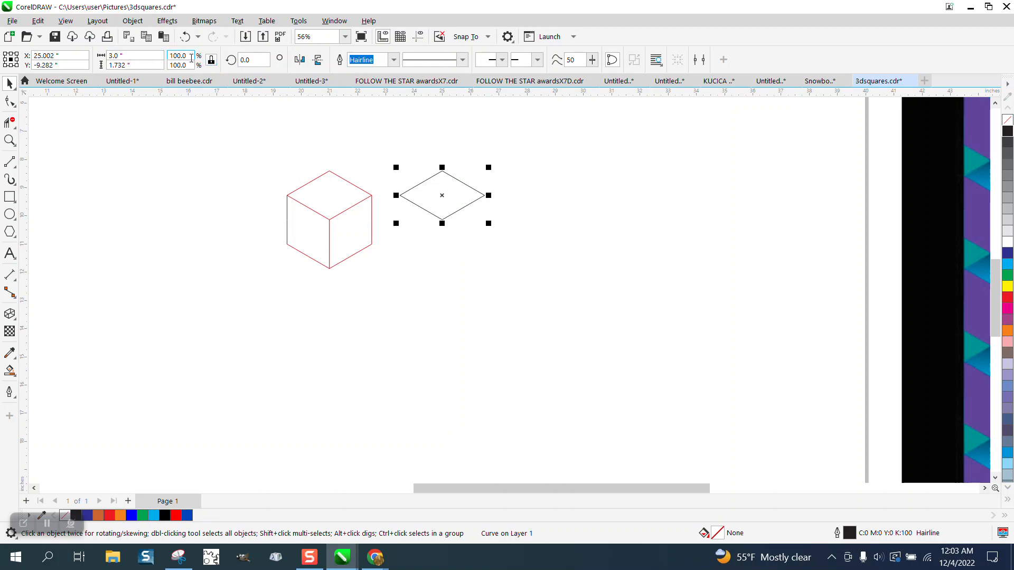
pyautogui.click(191, 59)
pyautogui.write('50')
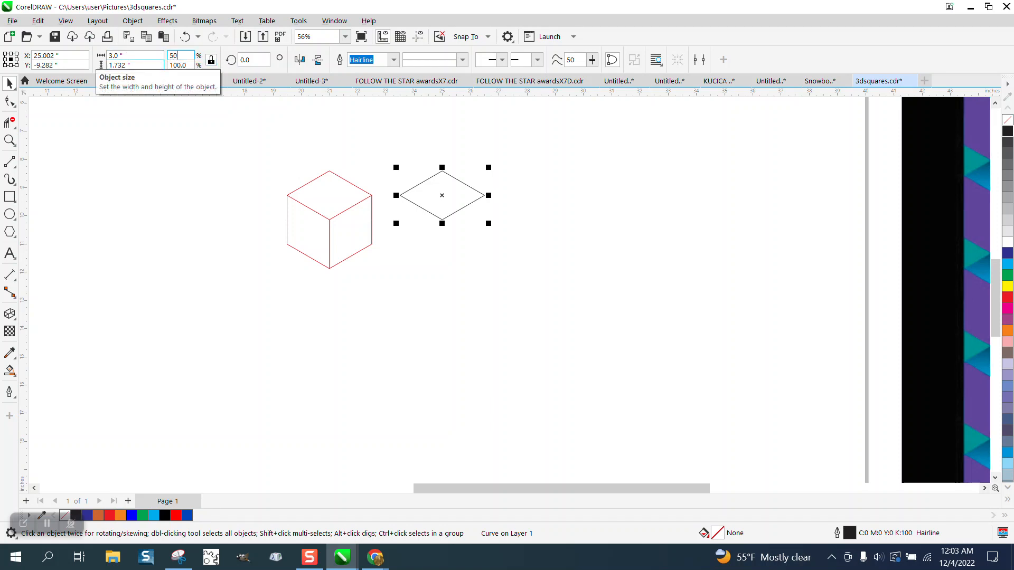
pyautogui.press('Return')
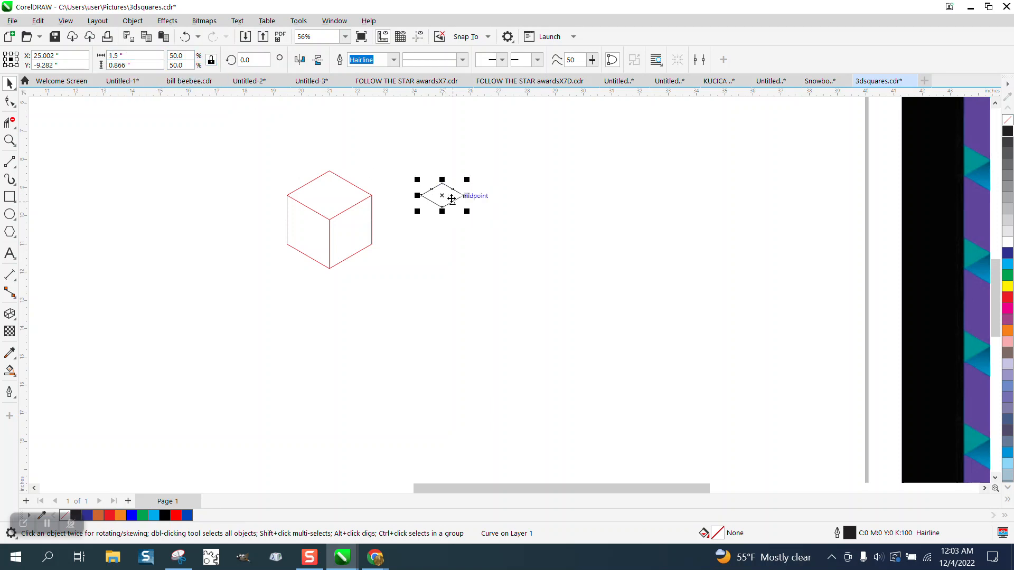
# Snap the small diamond's top corner to the cube's top corner and nudge it 4 inches to the right.
pyautogui.press('Left')
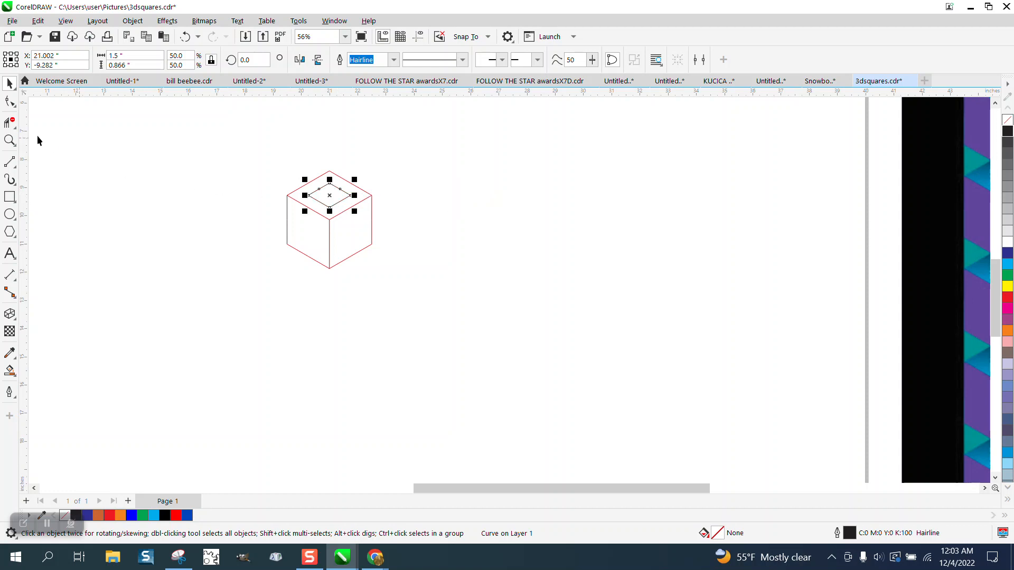
pyautogui.click(9, 140)
pyautogui.click(184, 190)
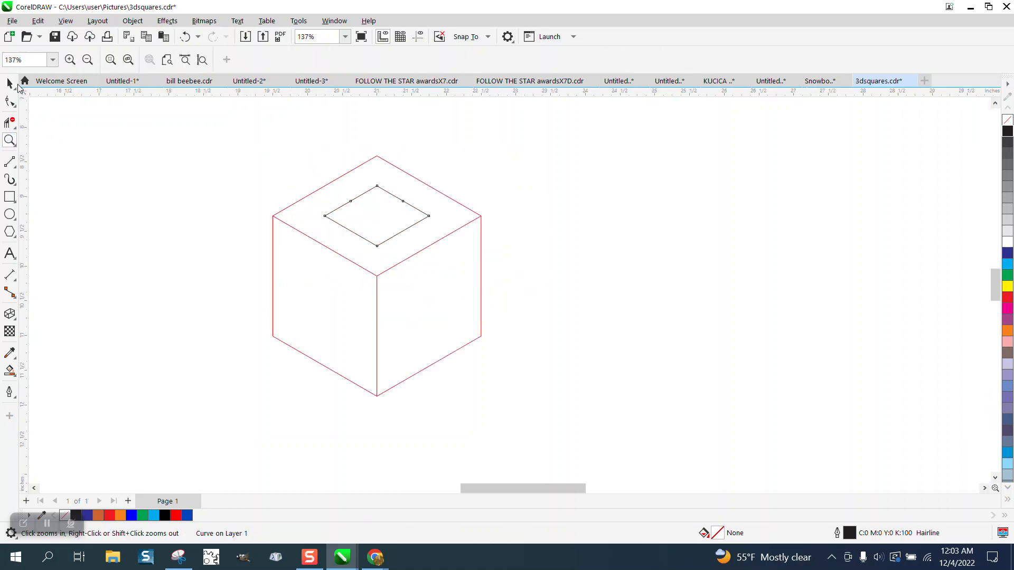
pyautogui.click(18, 85)
pyautogui.click(377, 246)
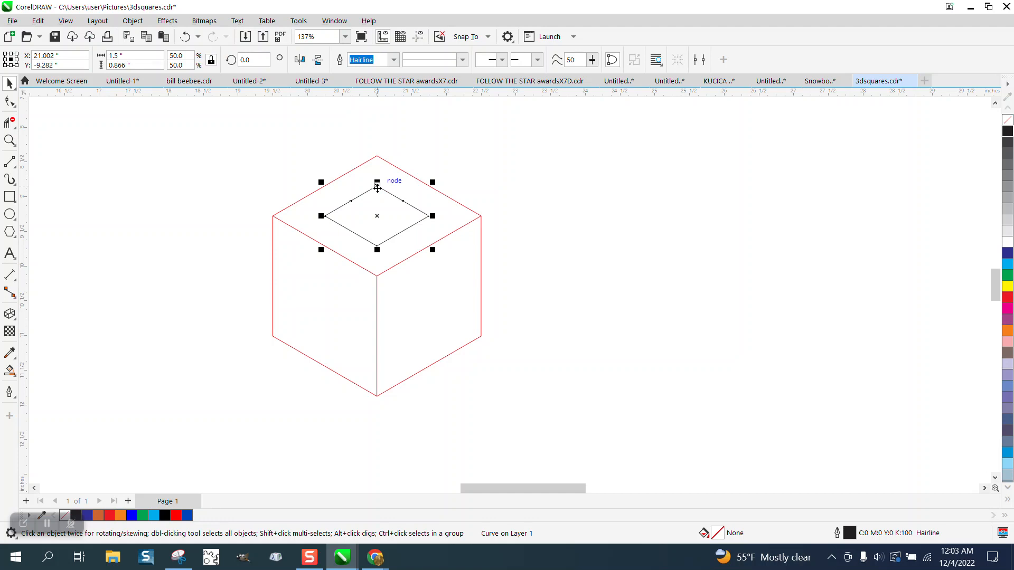
pyautogui.moveTo(377, 186); pyautogui.dragTo(375, 156)
pyautogui.scroll(-2, 347, 122)
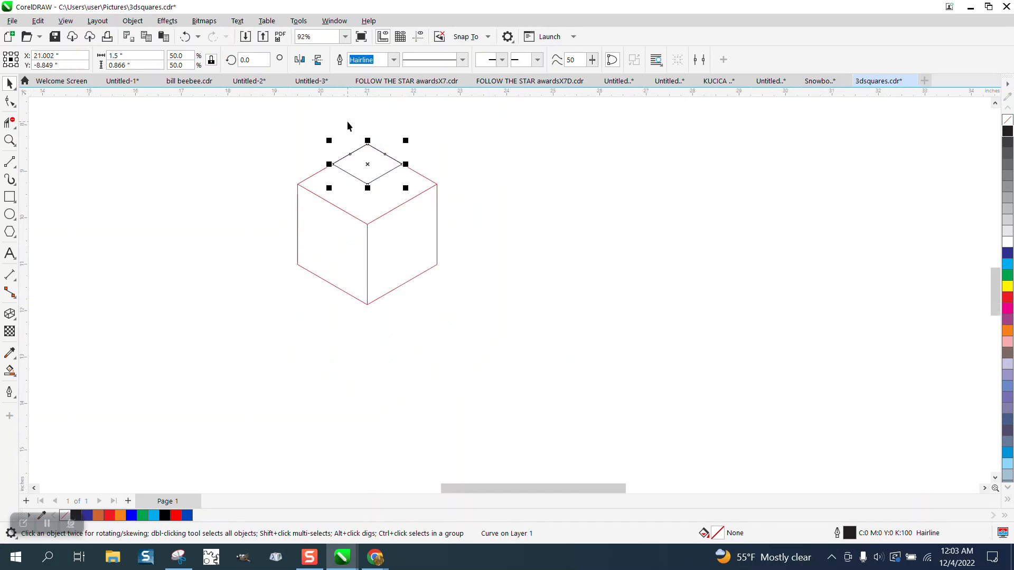
pyautogui.press('Right')
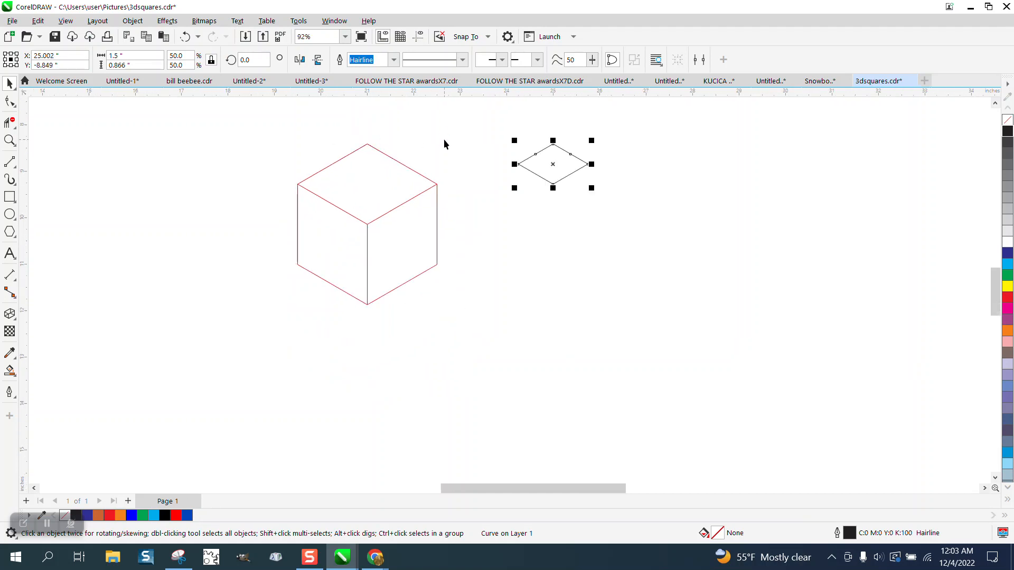
# Smart Fill the cube's top, left and right faces with blue and no outline.
pyautogui.click(10, 370)
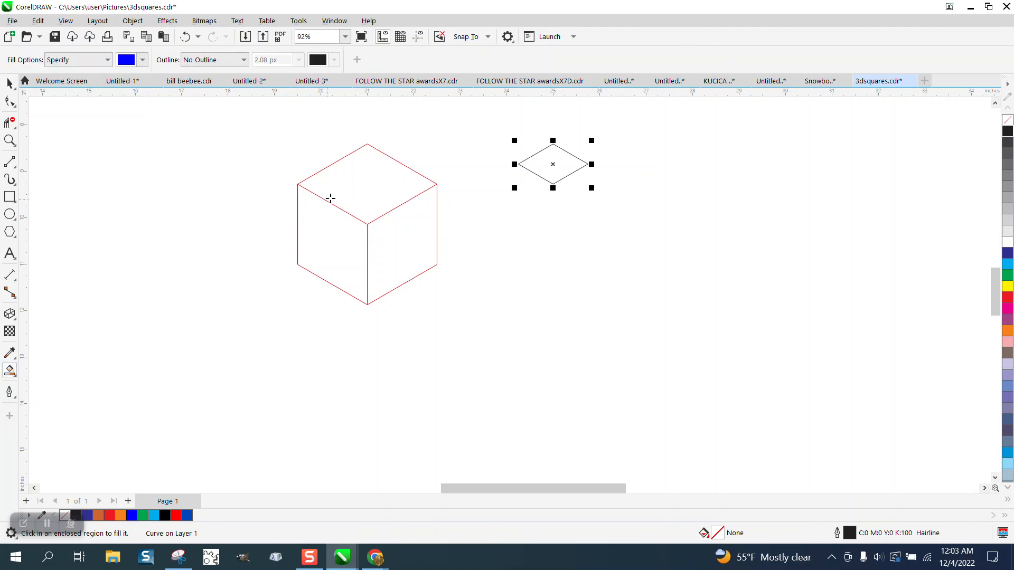
pyautogui.click(356, 189)
pyautogui.click(340, 243)
pyautogui.click(392, 244)
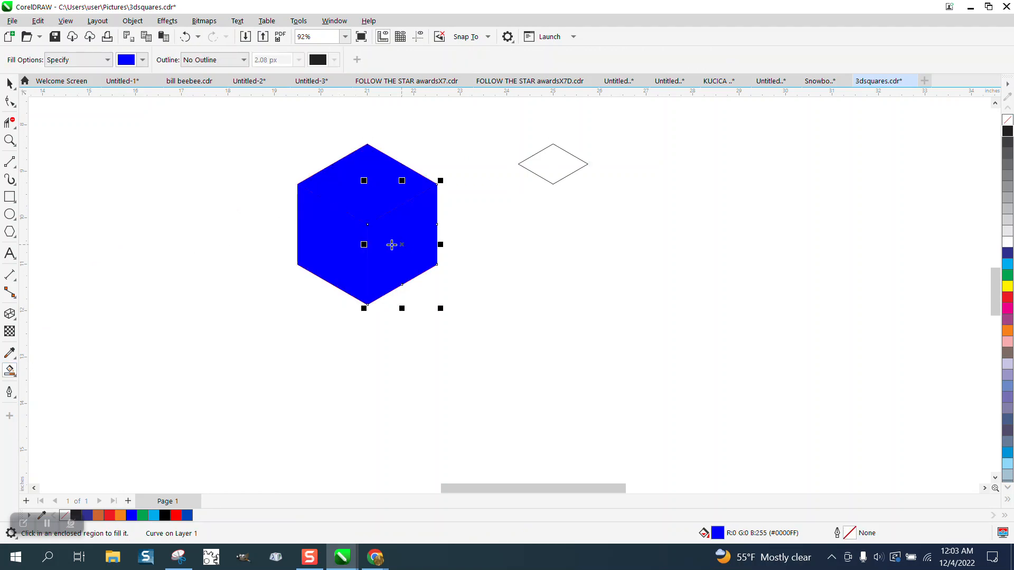
# Fill the cube's left face with dark blue (C100 M100) and its top face with cyan.
pyautogui.click(9, 83)
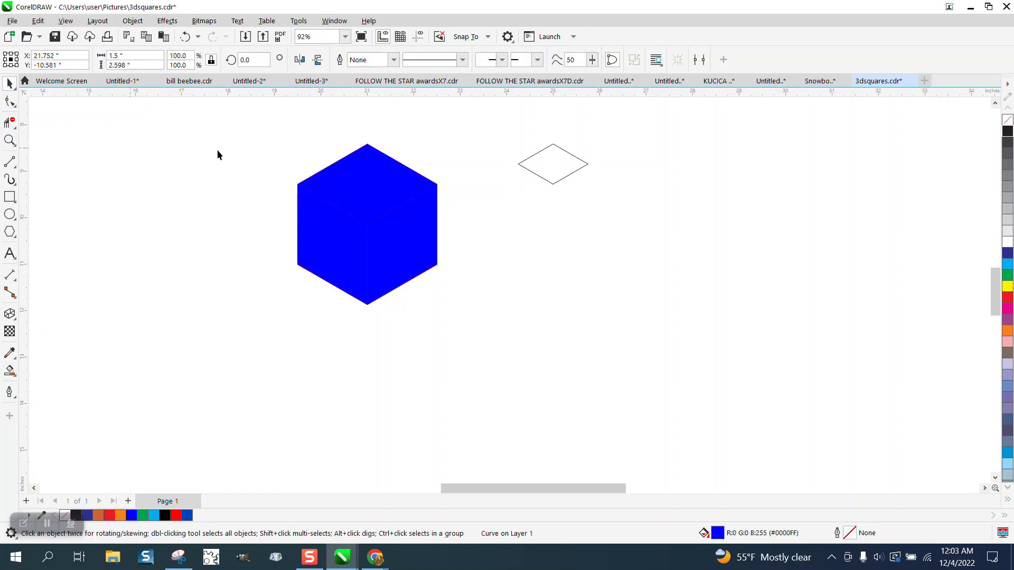
pyautogui.click(361, 175)
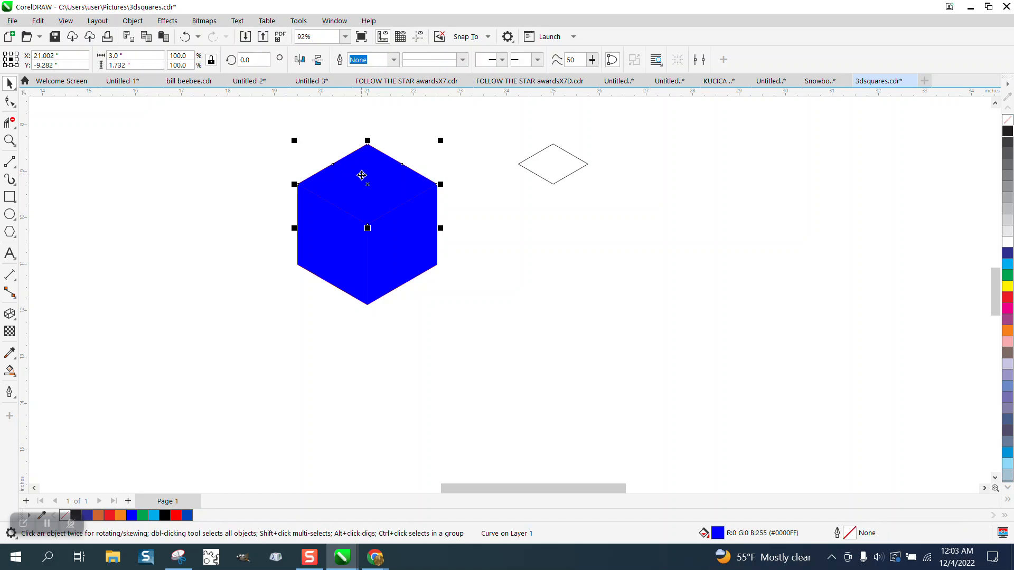
pyautogui.click(1008, 265)
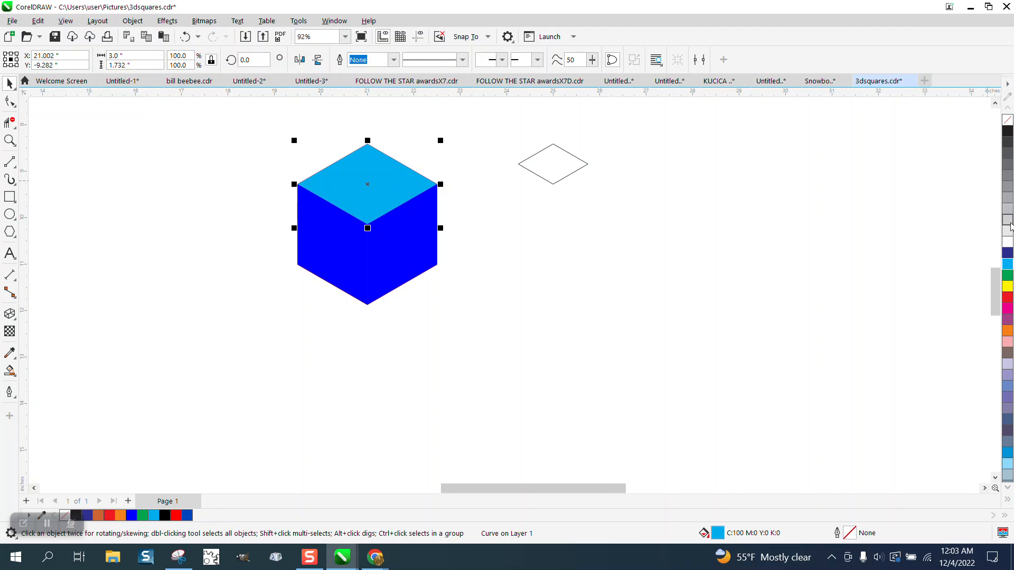
pyautogui.click(1007, 253)
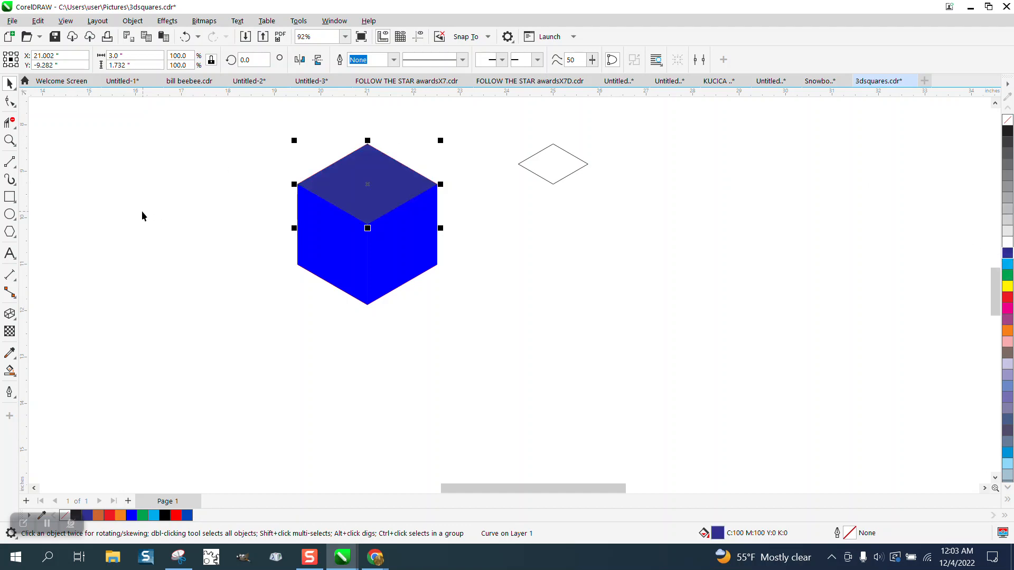
pyautogui.click(344, 244)
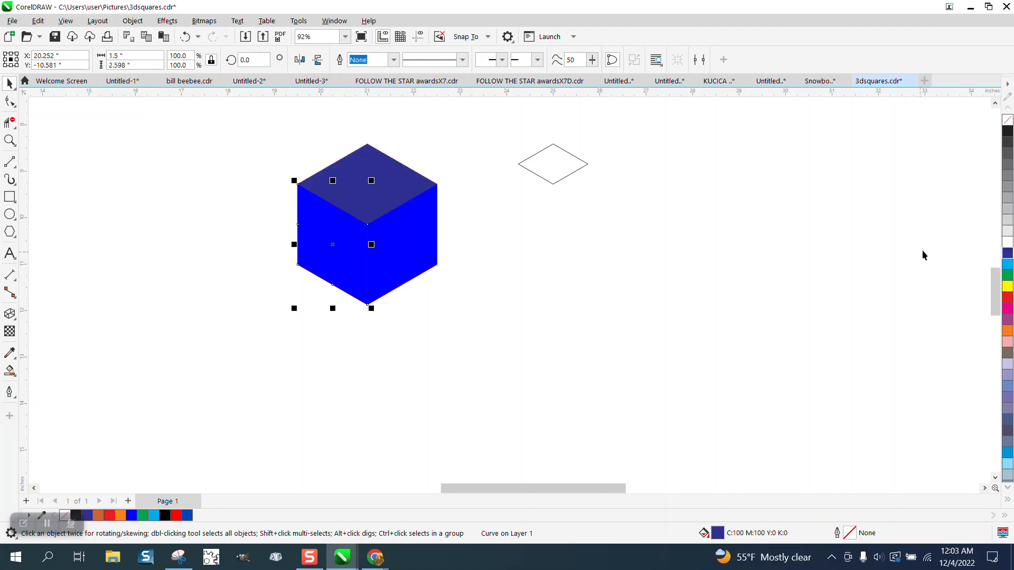
pyautogui.click(1007, 254)
pyautogui.click(358, 198)
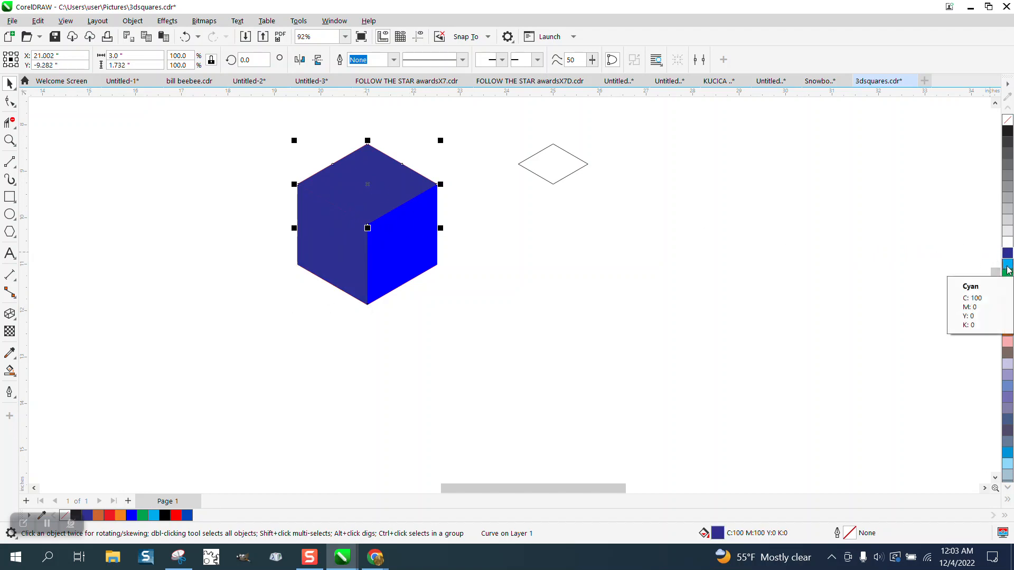
pyautogui.click(1007, 264)
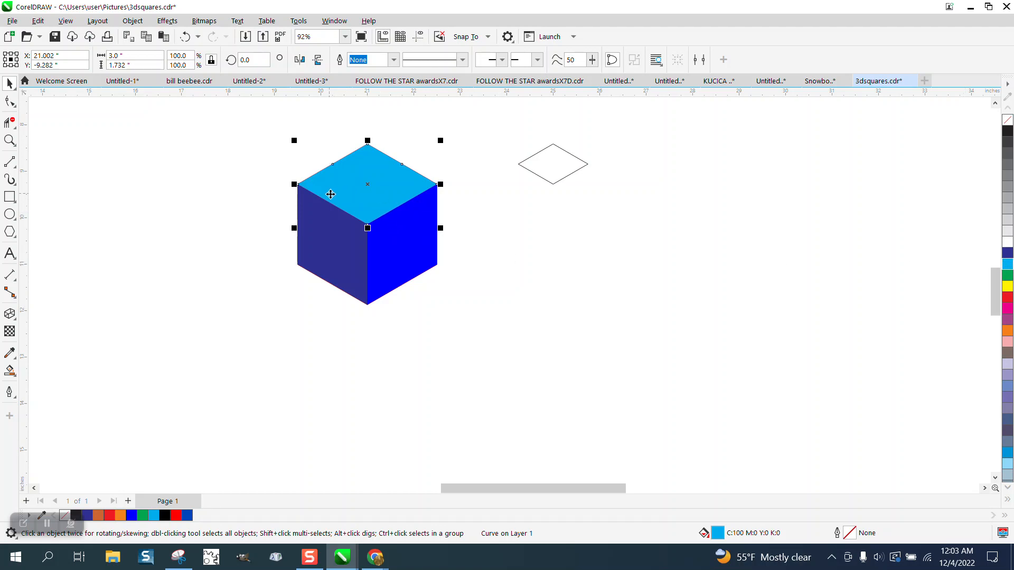
# Apply a vertical fountain fill to the cube's top face, from cyan near the lower corner to dark grey above the upper corner.
pyautogui.click(15, 377)
pyautogui.click(51, 376)
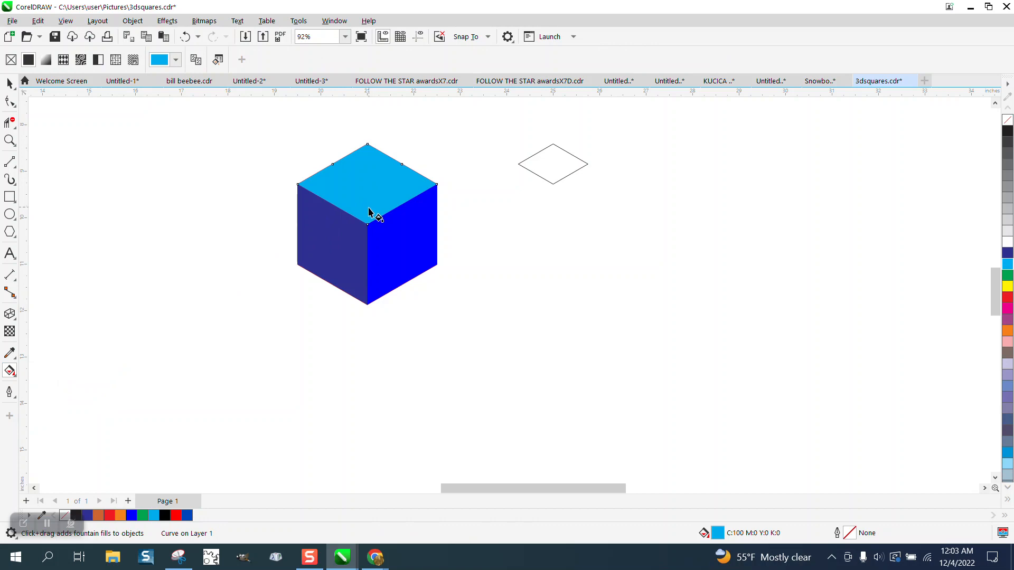
pyautogui.moveTo(365, 213); pyautogui.dragTo(364, 122)
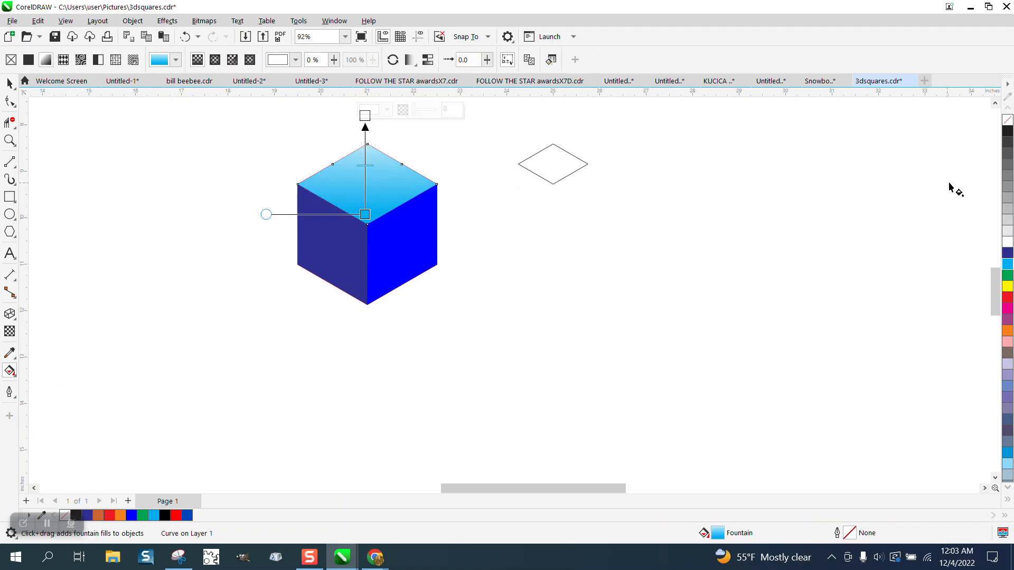
pyautogui.moveTo(1009, 143); pyautogui.dragTo(365, 115)
pyautogui.moveTo(365, 214); pyautogui.dragTo(369, 189)
pyautogui.click(9, 80)
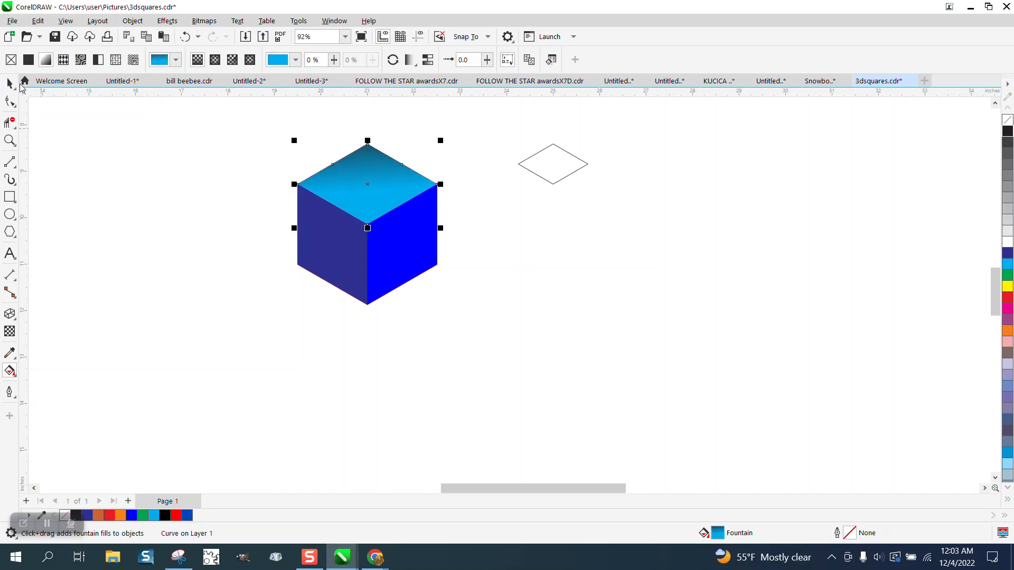
pyautogui.click(62, 81)
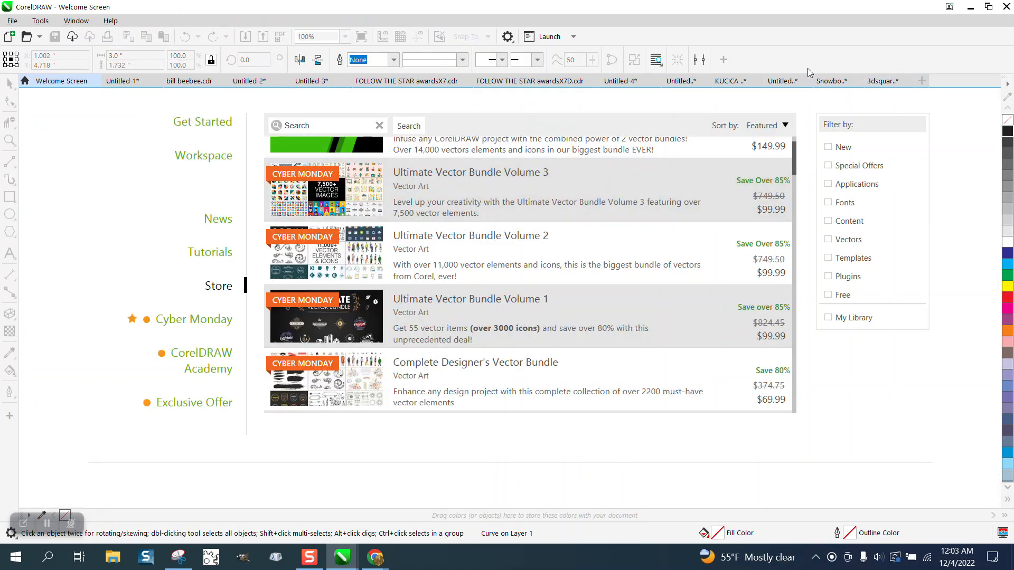
pyautogui.click(882, 81)
# Nudge the small outlined diamond 4 inches left onto the cube and bring it to the front of the page.
pyautogui.click(562, 168)
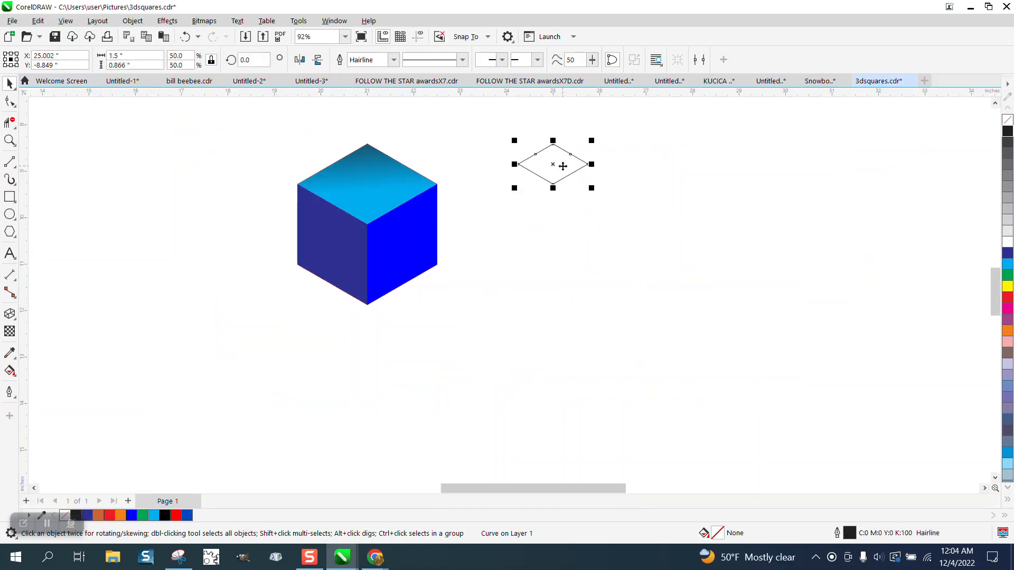
pyautogui.press('Left')
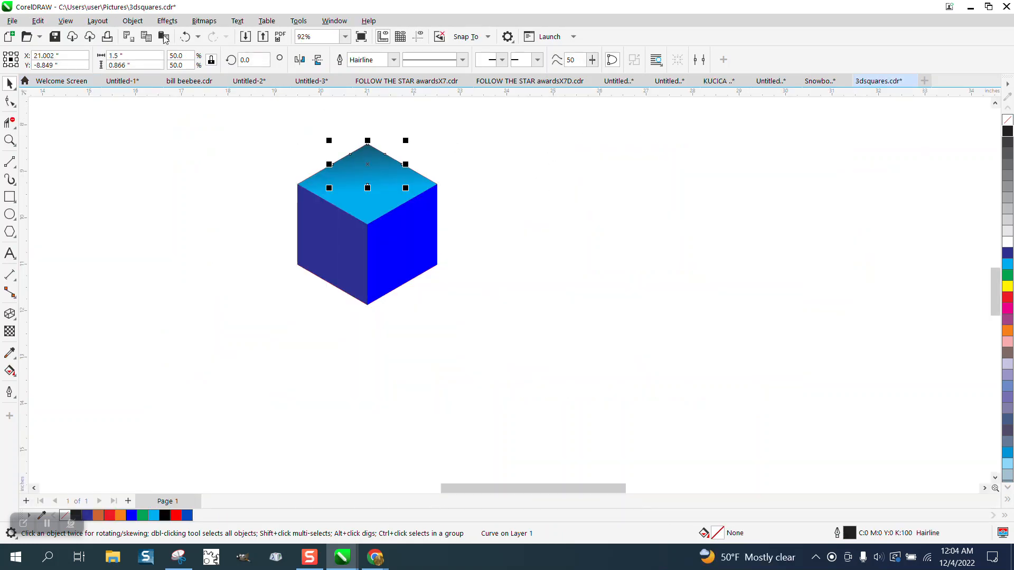
pyautogui.click(132, 21)
pyautogui.moveTo(159, 216)
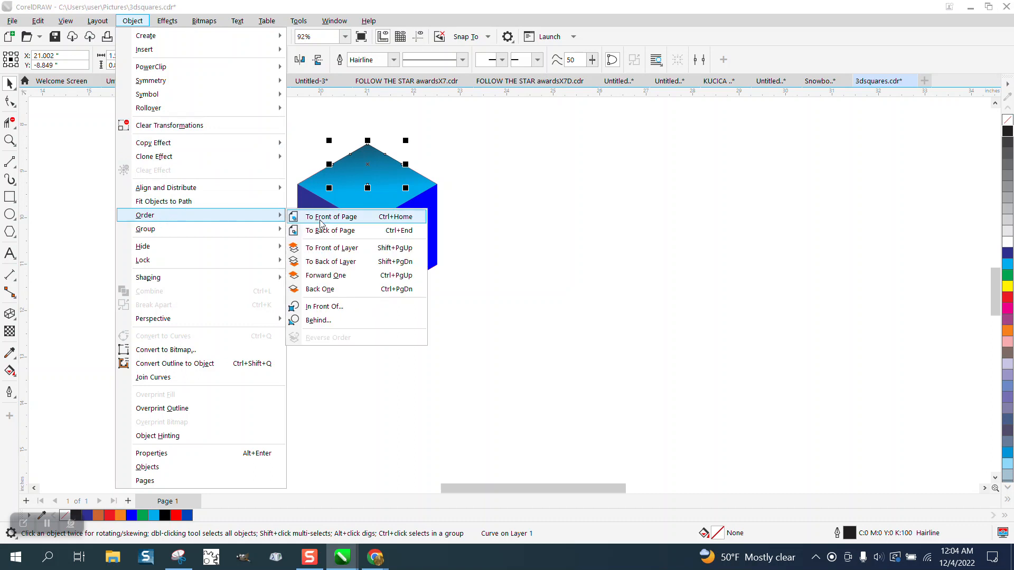
pyautogui.click(320, 221)
# Group the cube with its small diamond and place a copy below, snapping the diamond's lower corner to the original cube's bottom corner.
pyautogui.moveTo(270, 121); pyautogui.dragTo(502, 348)
pyautogui.hotkey('ctrl', 'g')
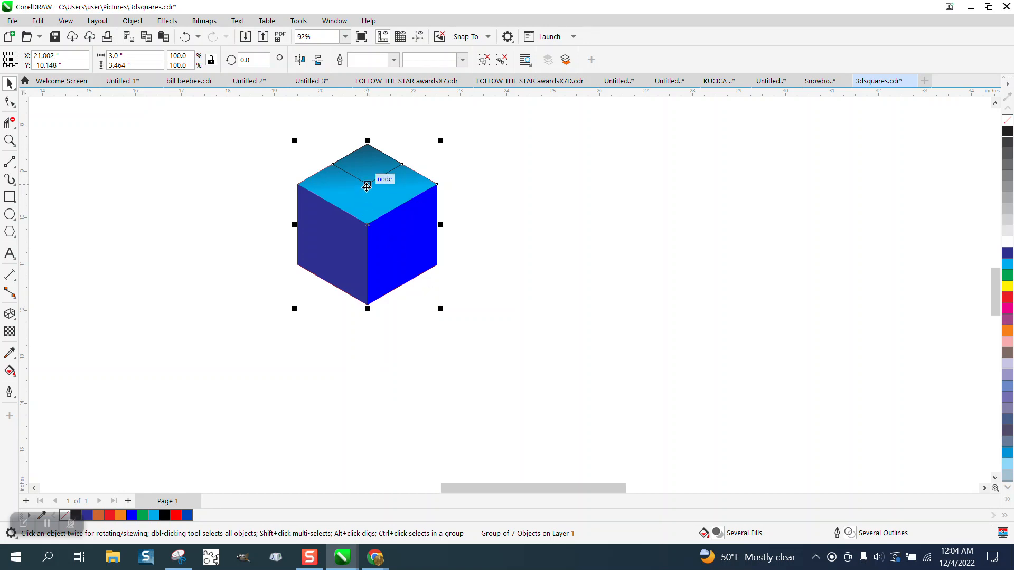
pyautogui.moveTo(368, 185); pyautogui.dragTo(367, 305)
# Send the lower cube copy to the back of the page.
pyautogui.scroll(-1, 243, 177)
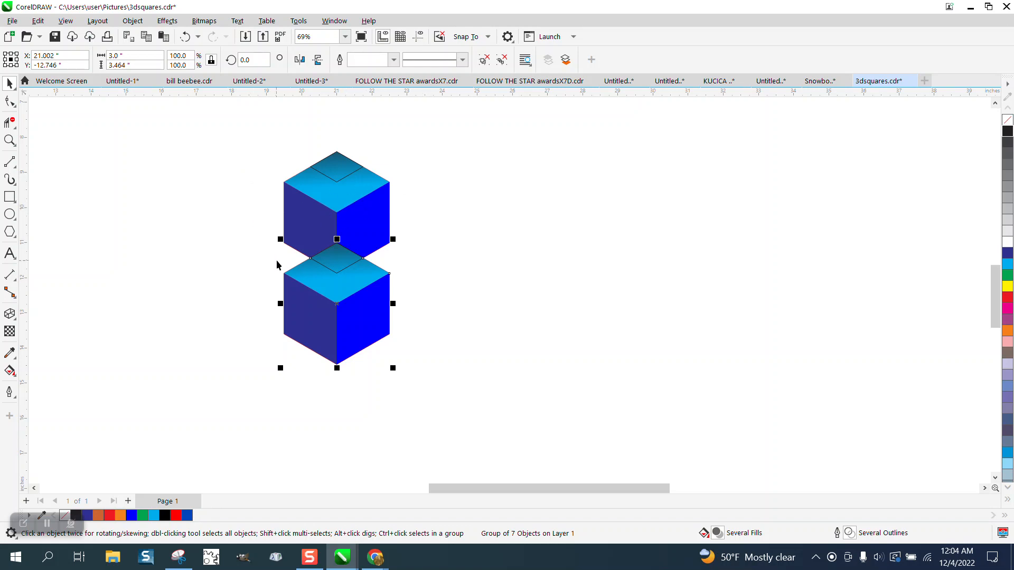
pyautogui.click(132, 21)
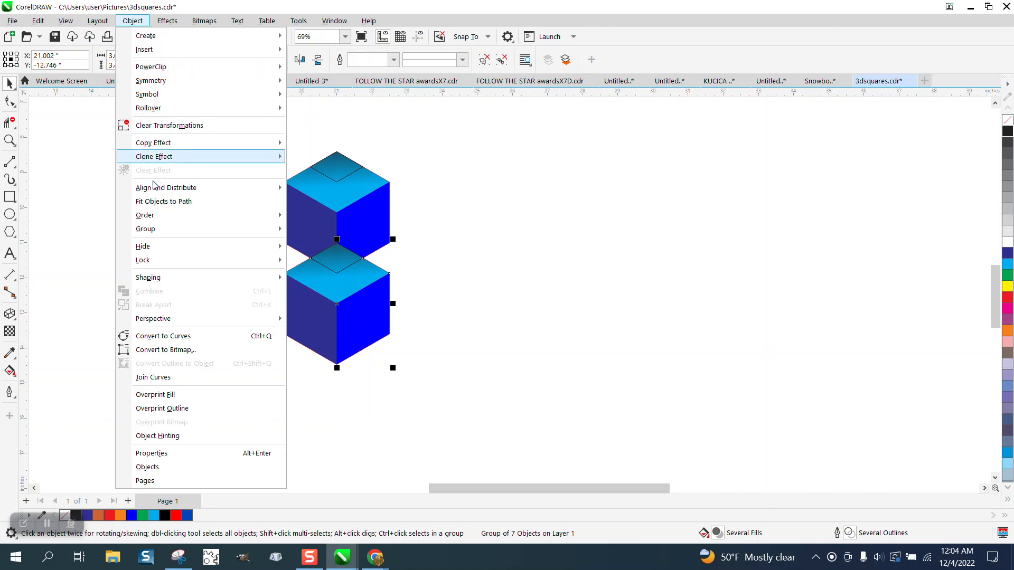
pyautogui.moveTo(156, 216)
pyautogui.click(314, 228)
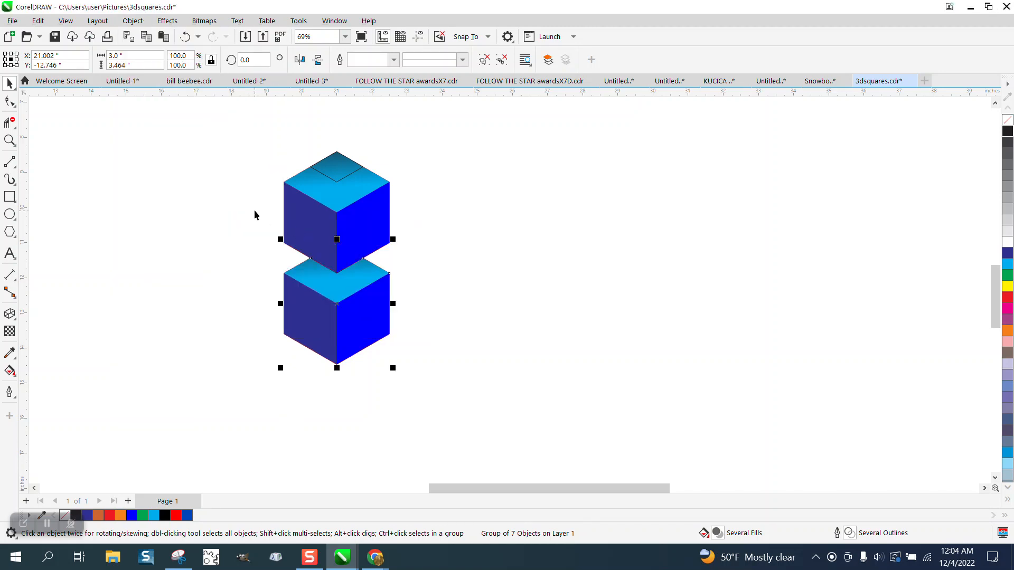
# Duplicate the two stacked cubes directly below, overlapping by the small diamond, and send the copies to the back of the page.
pyautogui.moveTo(256, 129); pyautogui.dragTo(458, 390)
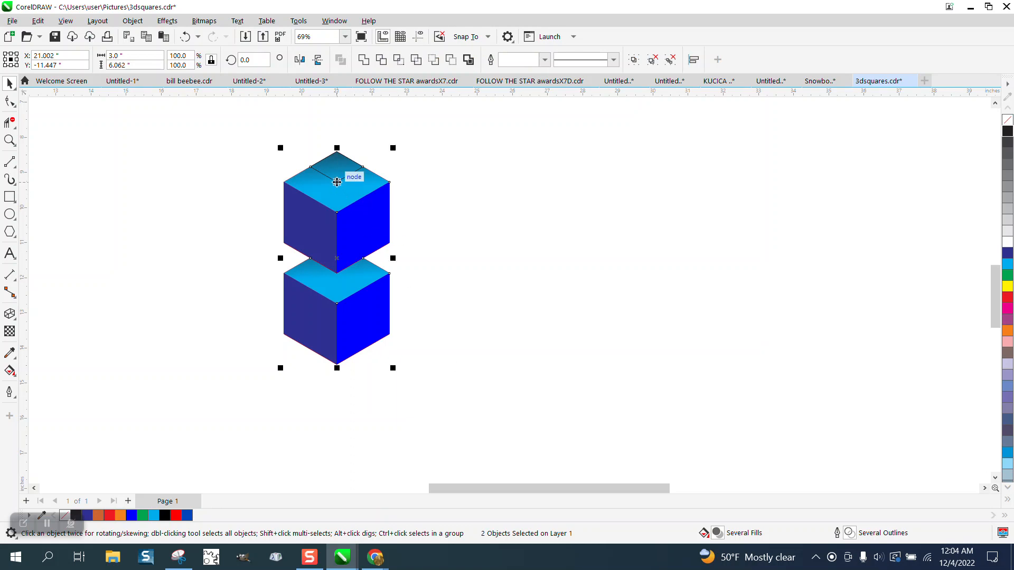
pyautogui.moveTo(337, 181); pyautogui.dragTo(341, 369)
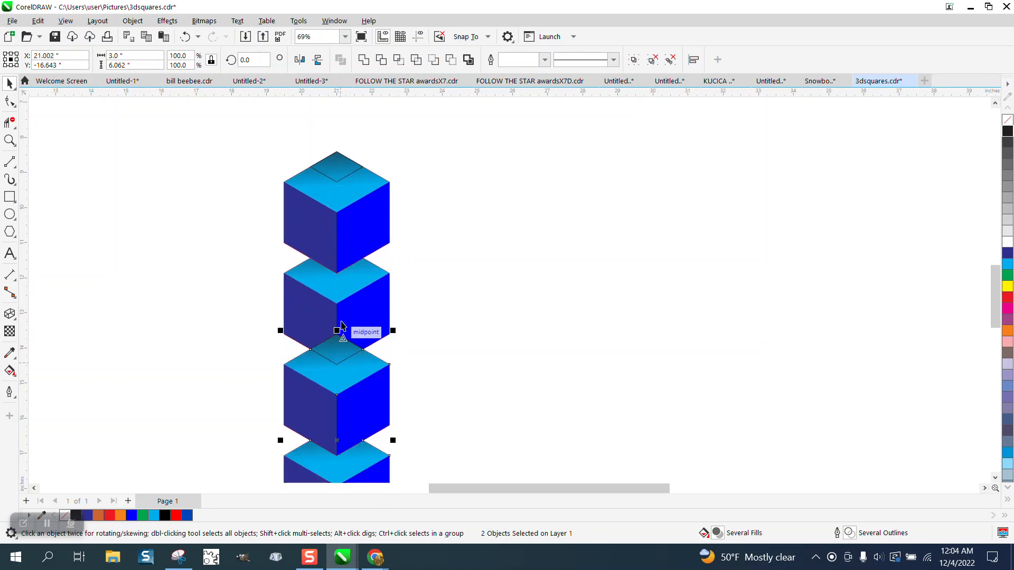
pyautogui.scroll(-1, 403, 217)
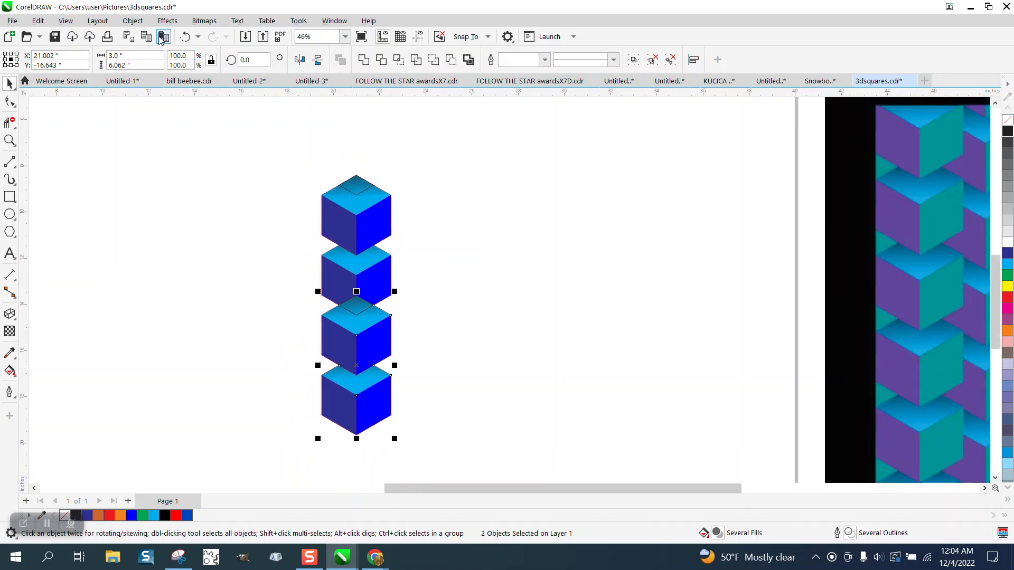
pyautogui.click(132, 21)
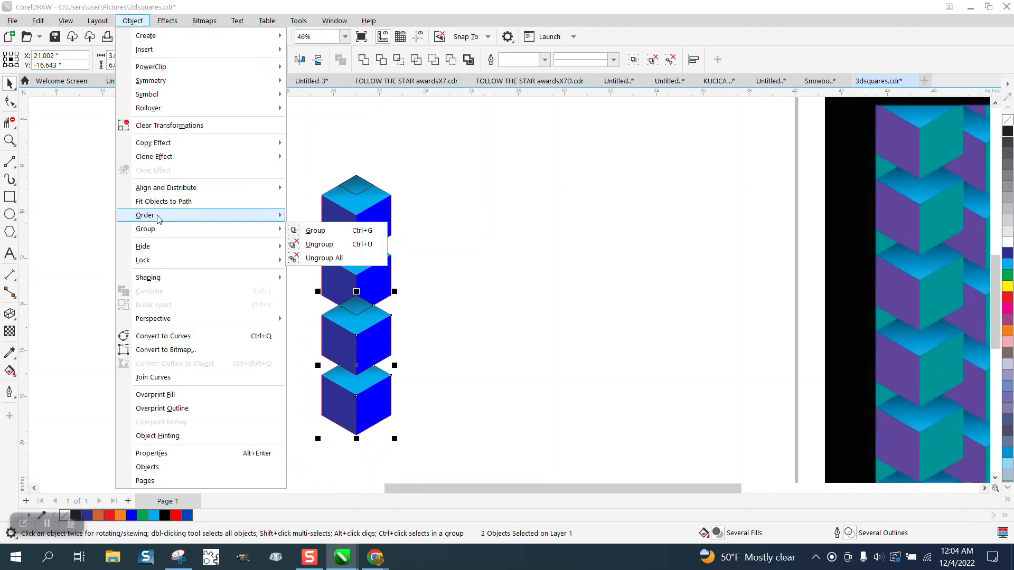
pyautogui.moveTo(154, 216)
pyautogui.click(307, 228)
# Duplicate the four-cube column directly below with the same overlap and send the copies to the back of the page.
pyautogui.scroll(-2, 286, 178)
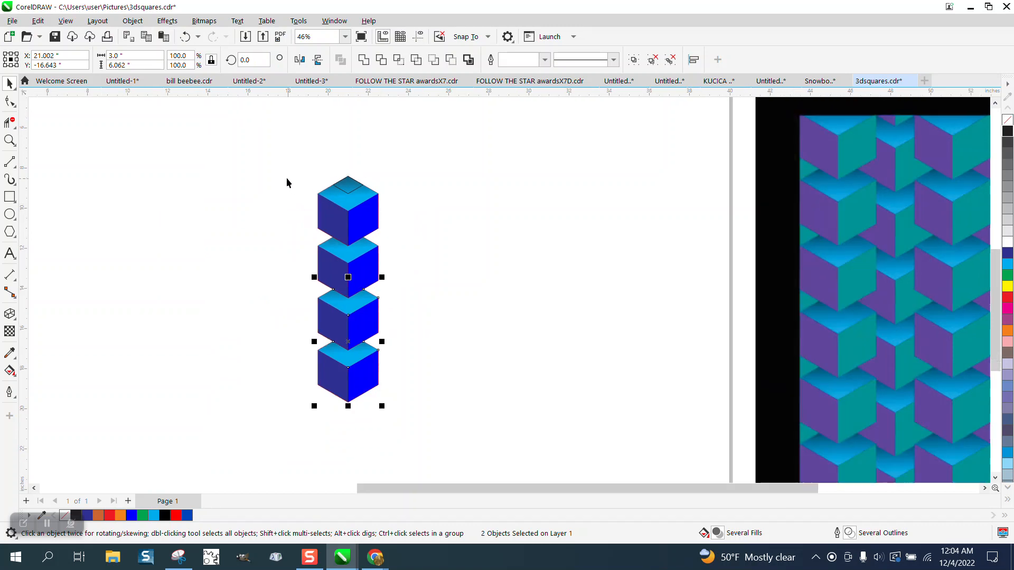
pyautogui.moveTo(286, 163); pyautogui.dragTo(472, 383)
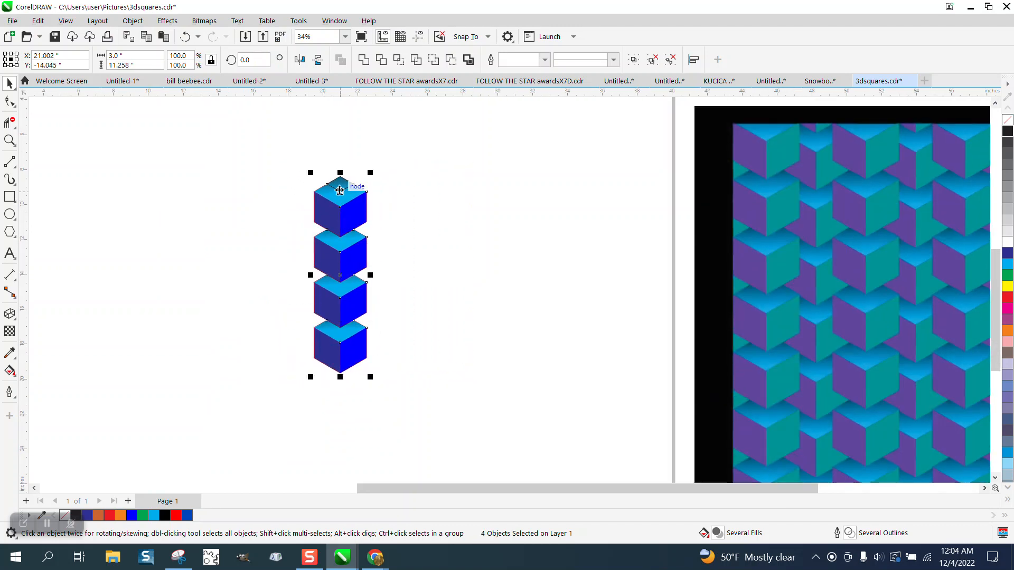
pyautogui.moveTo(336, 206)
pyautogui.mouseDown()
pyautogui.moveTo(349, 384)
pyautogui.moveTo(340, 376)
pyautogui.mouseUp()
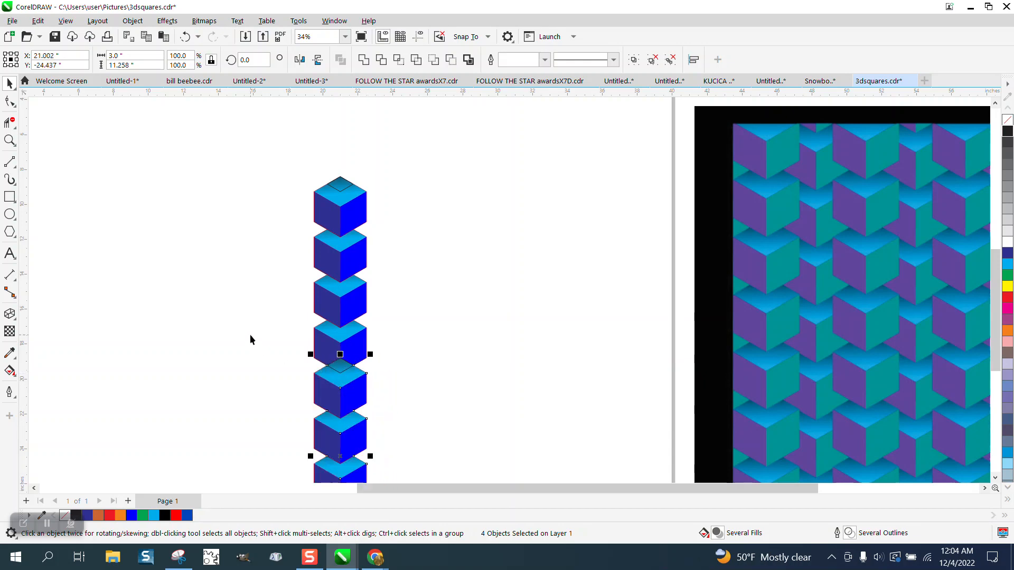
pyautogui.click(133, 21)
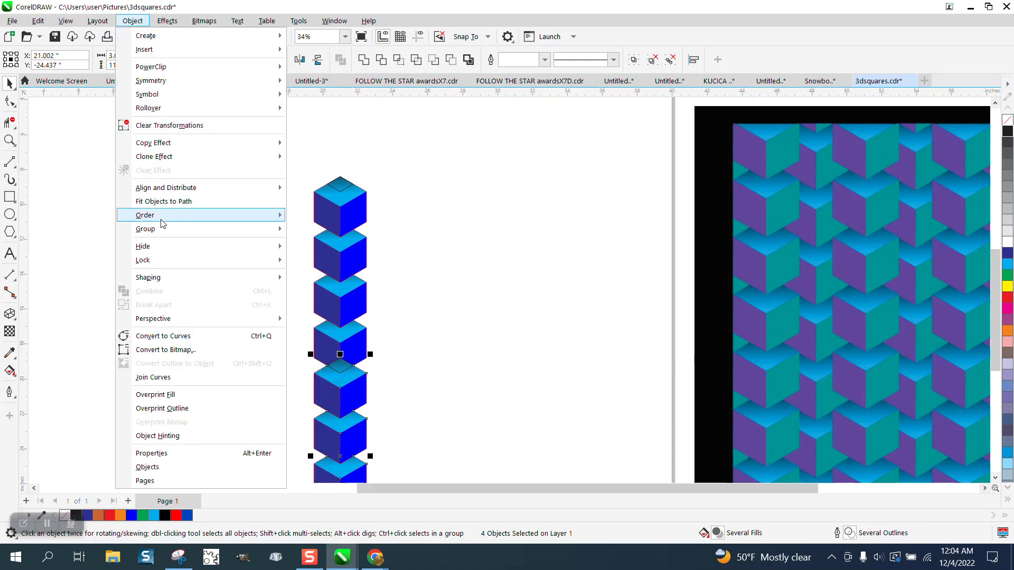
pyautogui.moveTo(221, 216)
pyautogui.click(329, 230)
# Ungroup the topmost cube and delete its small outlined diamond.
pyautogui.scroll(-2, 231, 204)
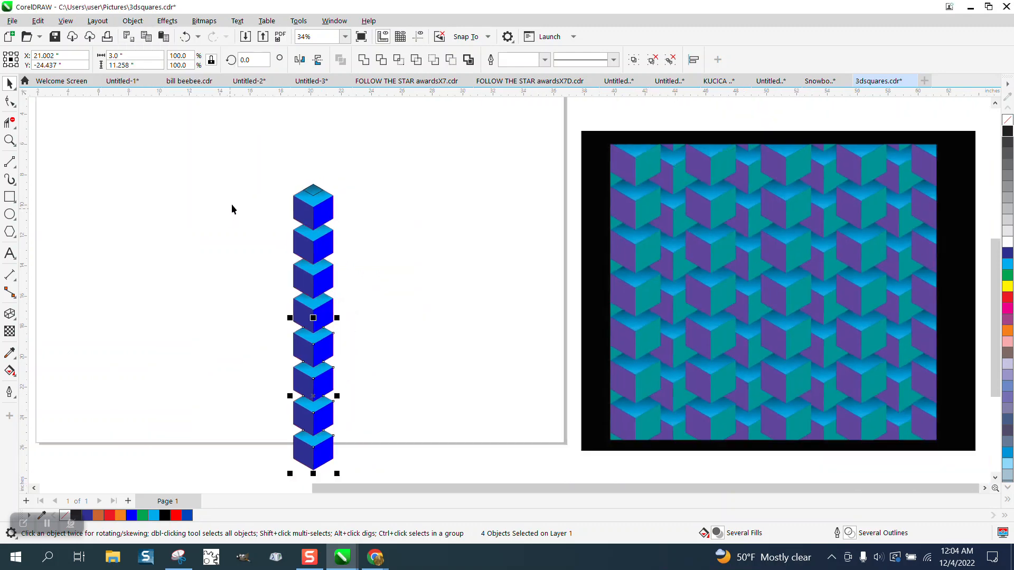
pyautogui.click(306, 200)
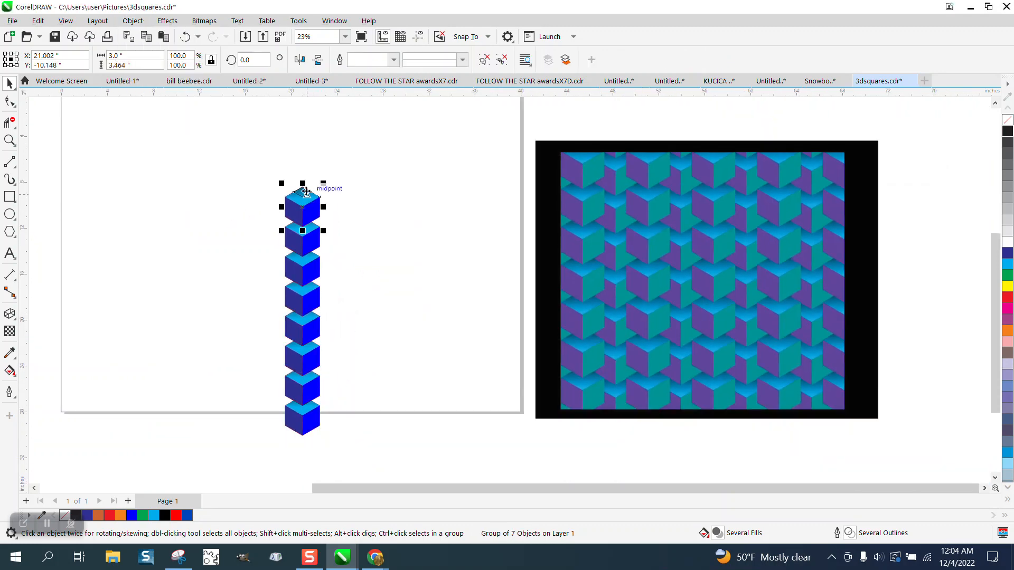
pyautogui.click(133, 21)
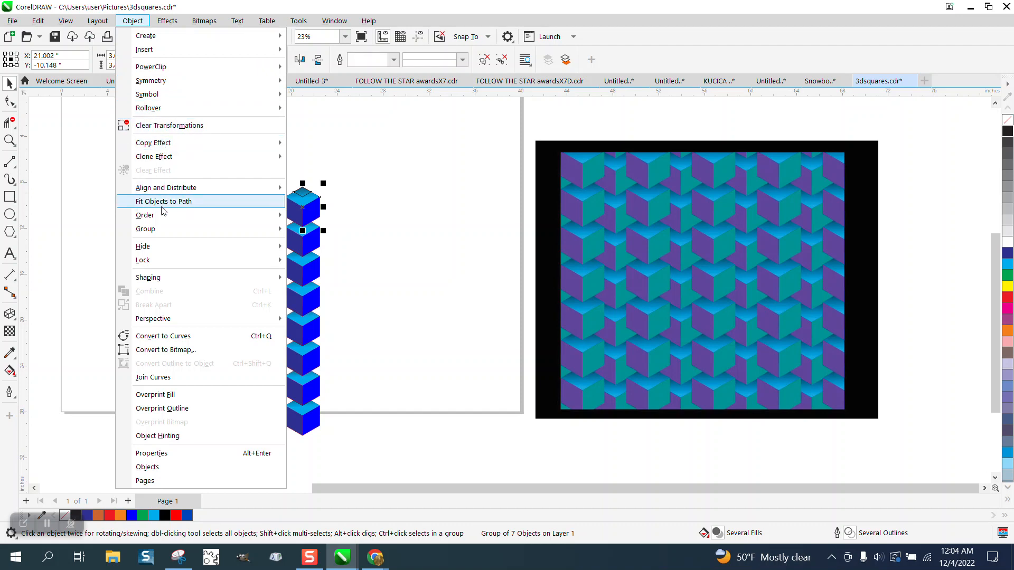
pyautogui.moveTo(159, 229)
pyautogui.click(320, 245)
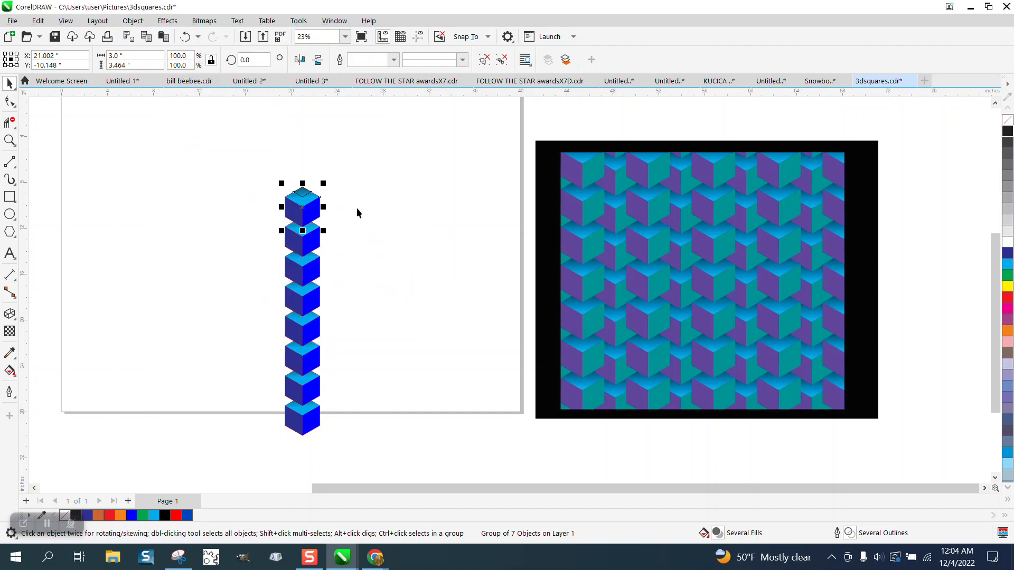
pyautogui.click(306, 193)
# Group the entire eight-cube column and move it up and left to about X 11.4, Y -14.4 inches.
pyautogui.click(273, 170)
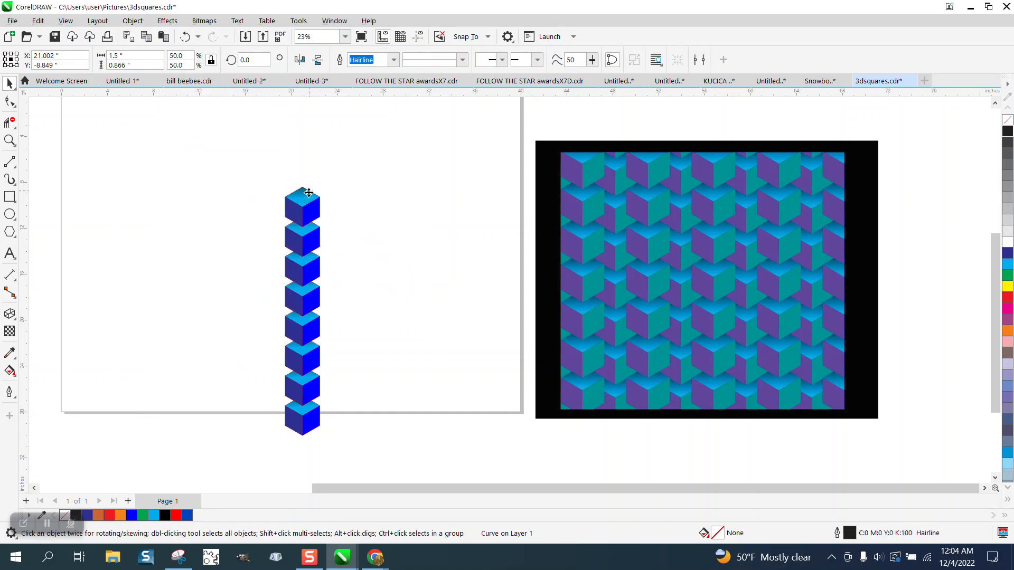
pyautogui.moveTo(349, 416); pyautogui.dragTo(383, 432)
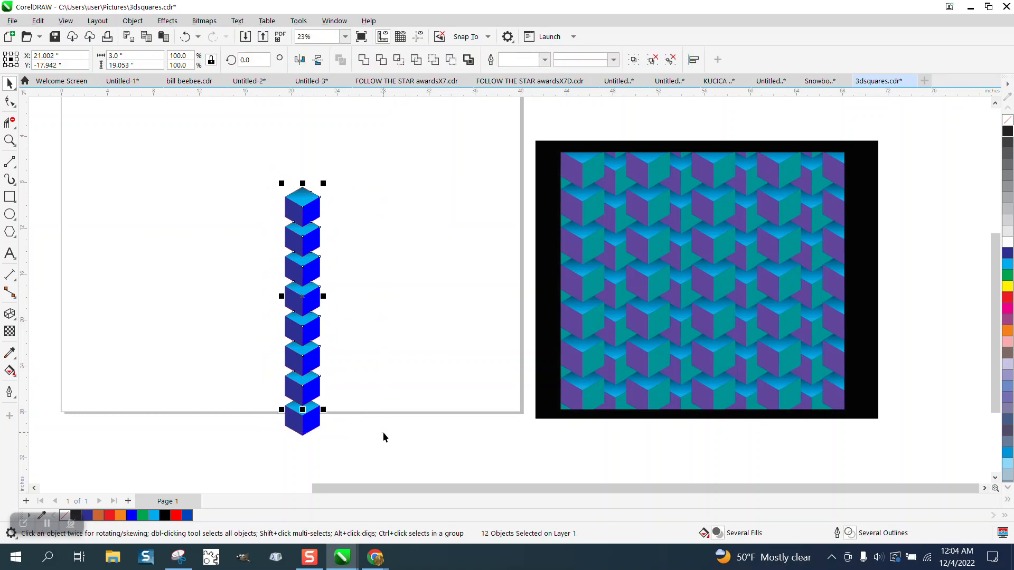
pyautogui.moveTo(256, 163); pyautogui.dragTo(439, 484)
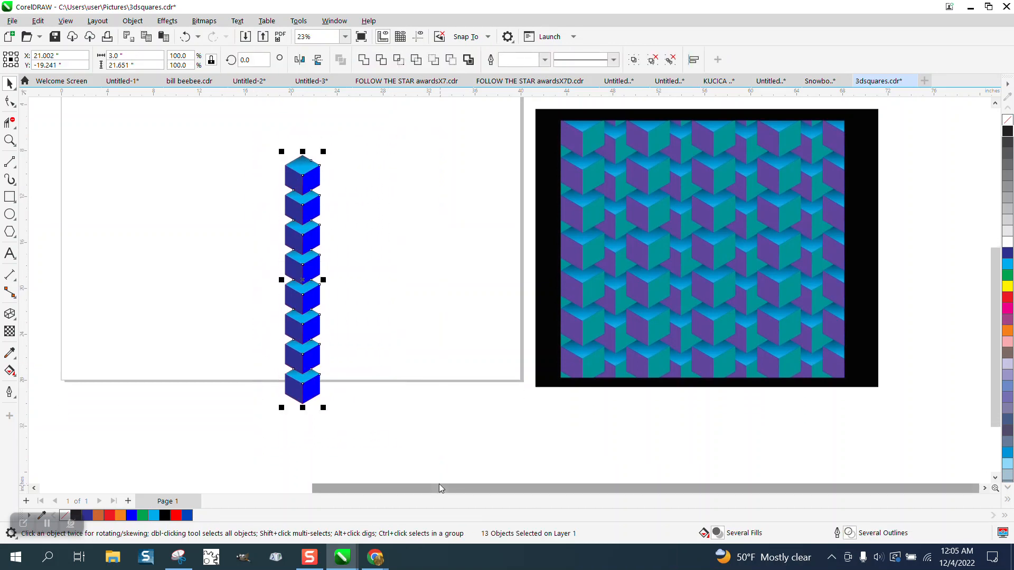
pyautogui.hotkey('ctrl', 'g')
pyautogui.moveTo(320, 269); pyautogui.dragTo(209, 214)
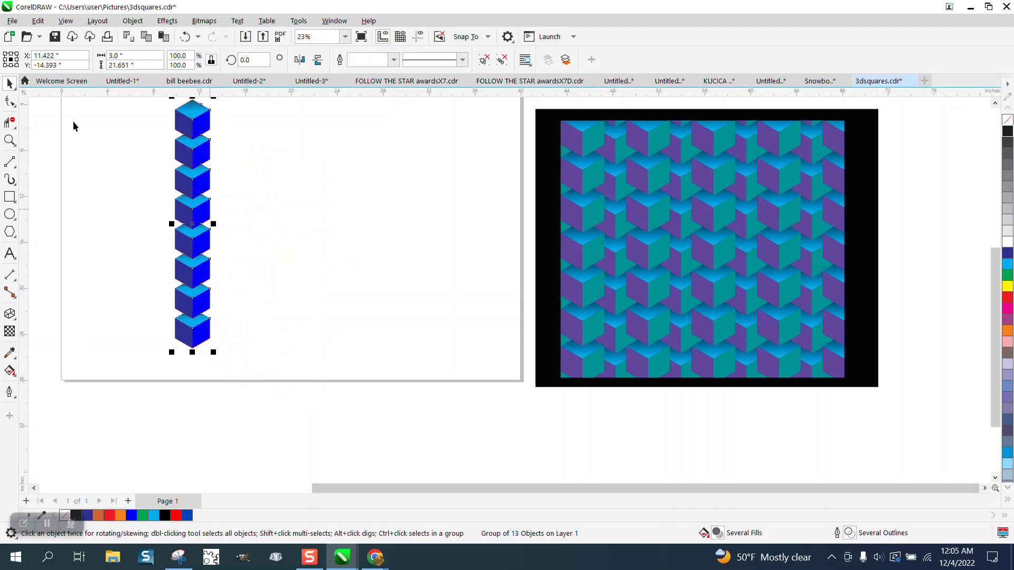
pyautogui.click(254, 133)
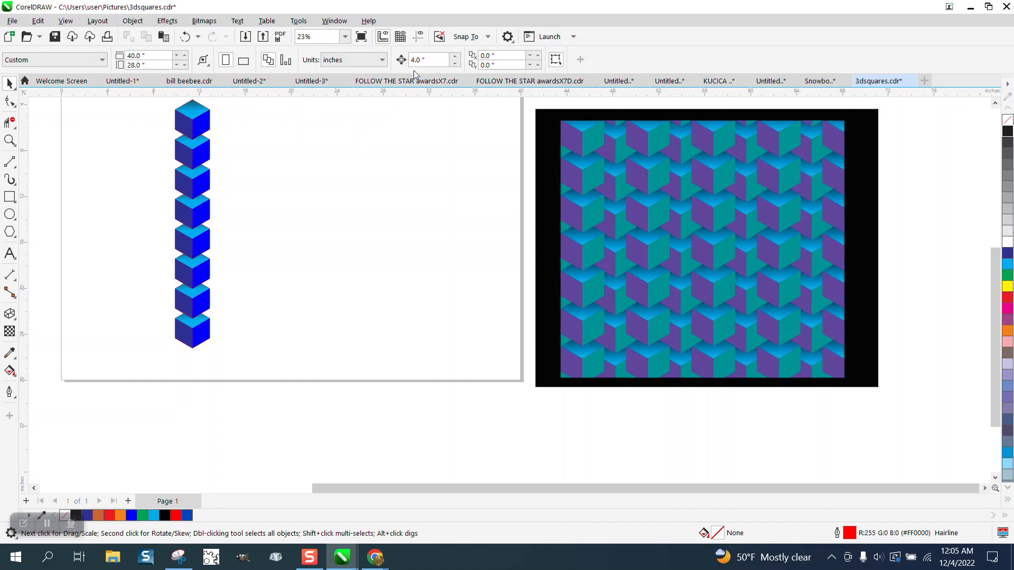
# Set the nudge distance to 4.5 inches and duplicate the grouped cube column four times to the right at that spacing.
pyautogui.click(425, 60)
pyautogui.write('4')
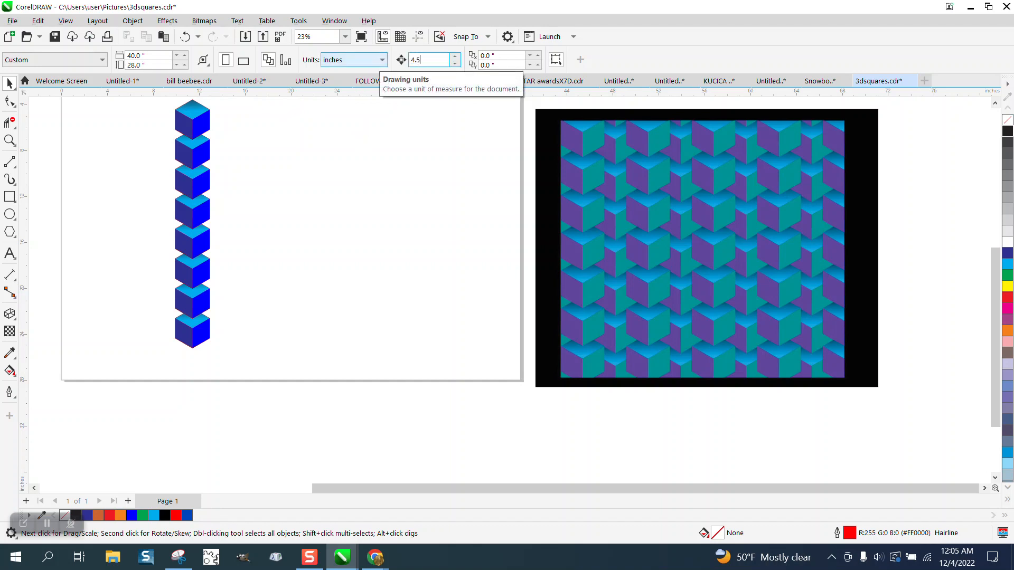
pyautogui.write('.5')
pyautogui.click(184, 115)
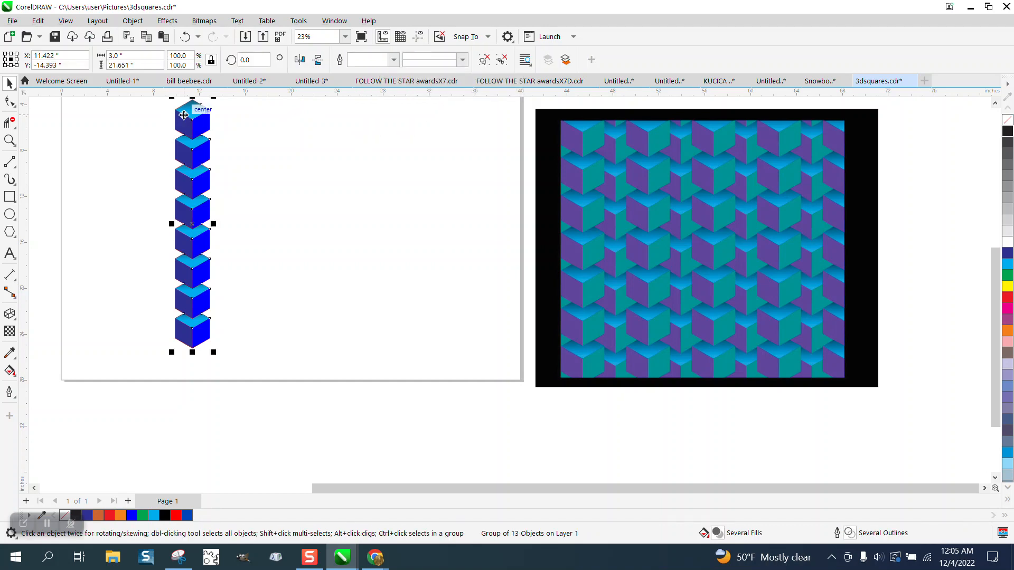
pyautogui.hotkey('ctrl', 'd')
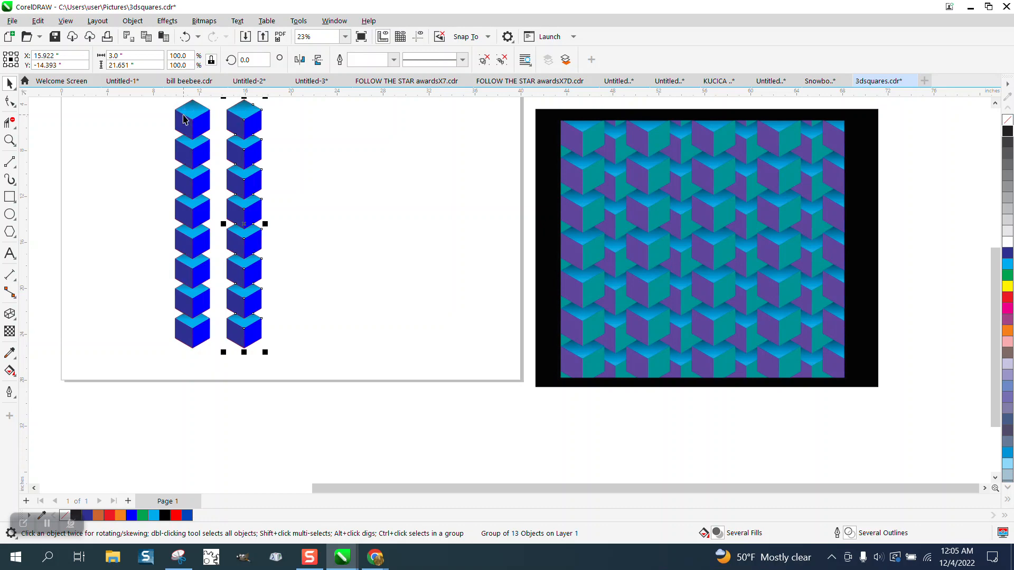
pyautogui.hotkey('ctrl', 'd')
pyautogui.hotkey('ctrl', 'd')
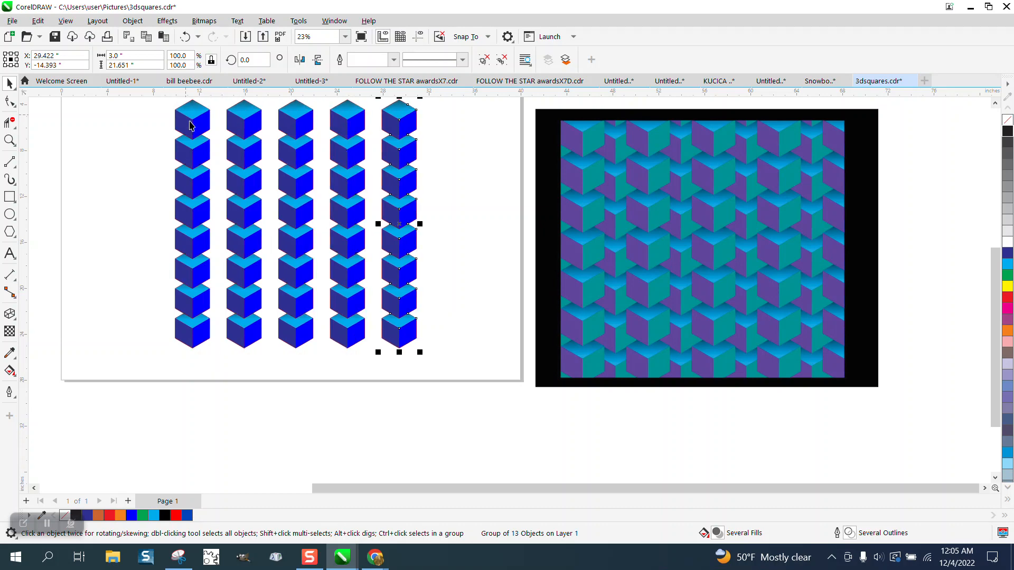
# Group the five cube columns on the page into one object.
pyautogui.scroll(-2, 191, 125)
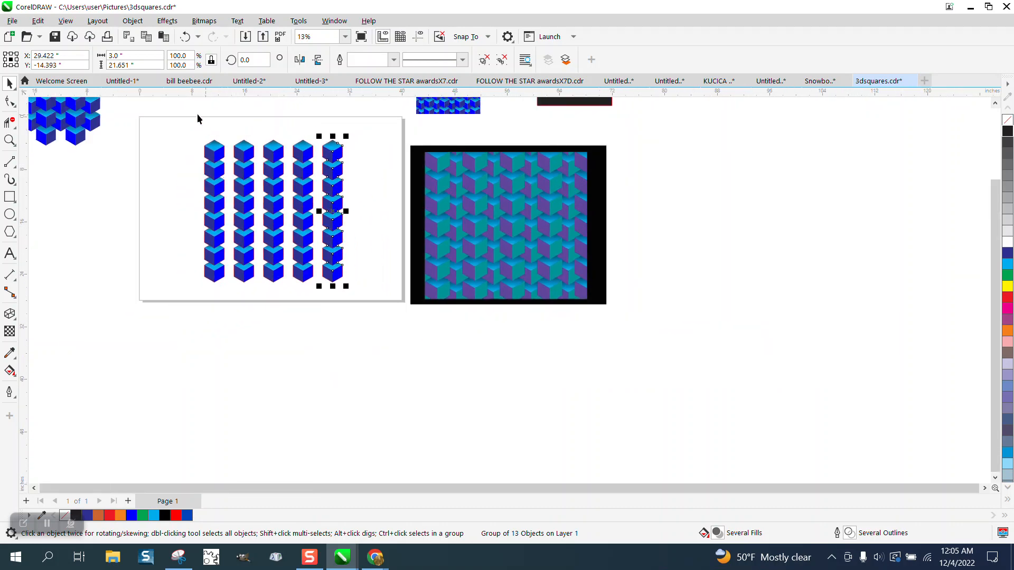
pyautogui.moveTo(198, 113); pyautogui.dragTo(383, 324)
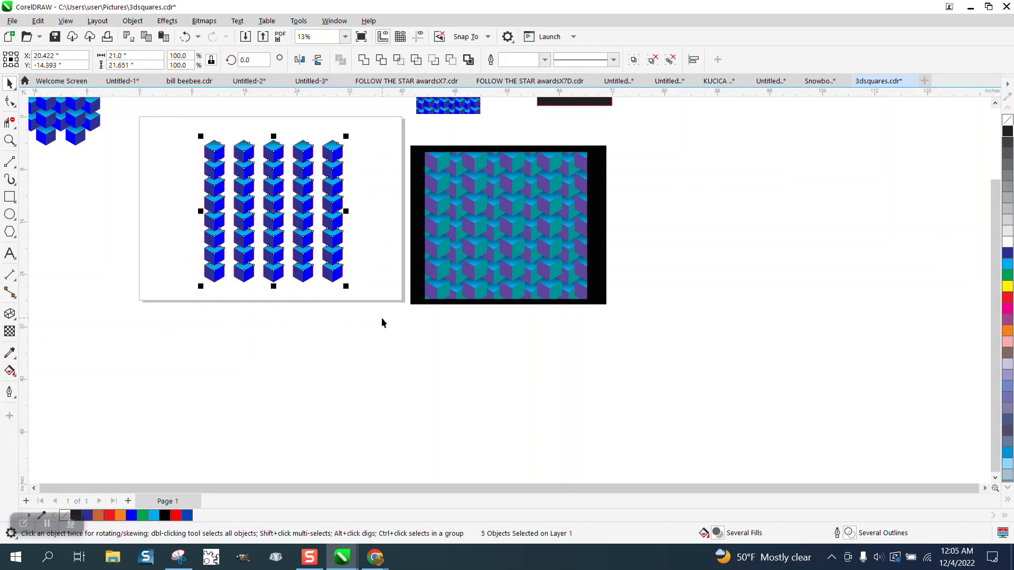
pyautogui.click(394, 150)
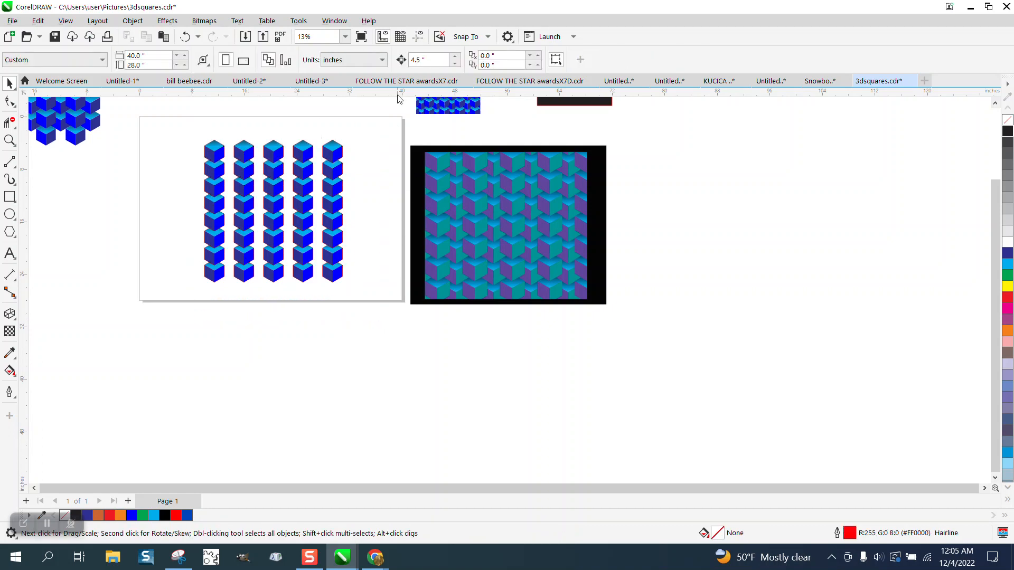
# Set the nudge distance to 2.25 inches and offset a duplicate of the five-column group one nudge left and one nudge down.
pyautogui.write('2.25')
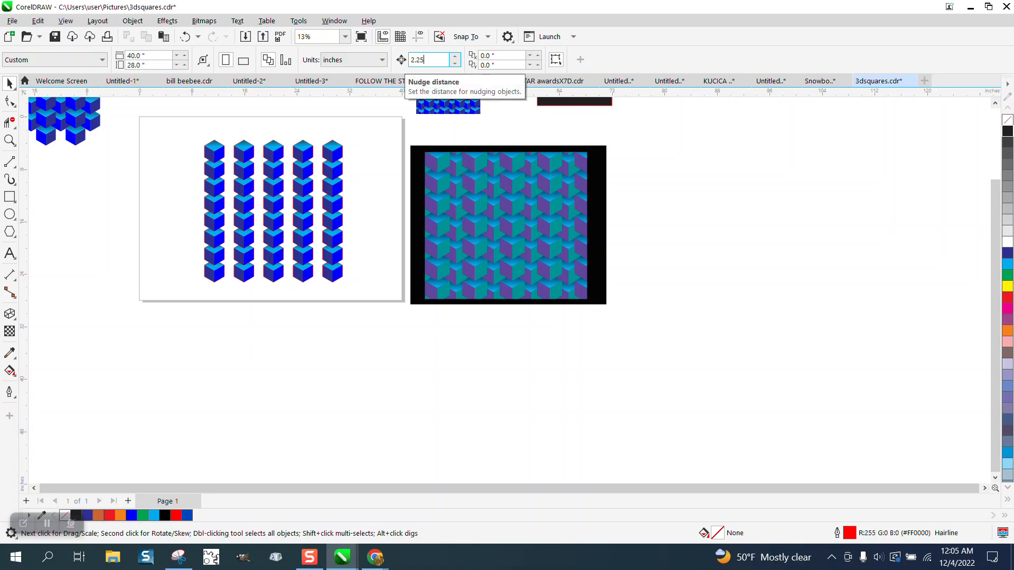
pyautogui.press('Return')
pyautogui.click(334, 164)
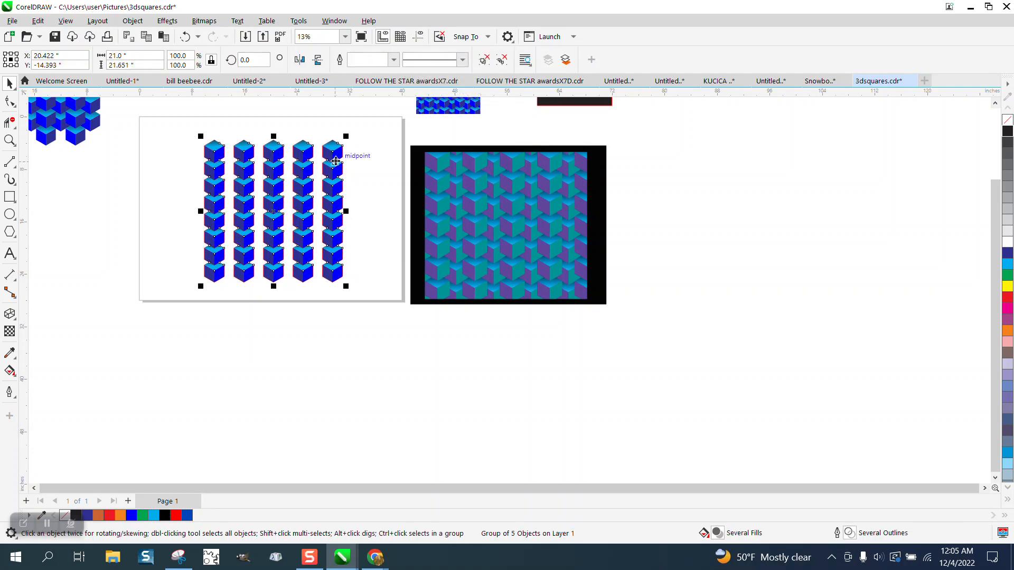
pyautogui.press('Left')
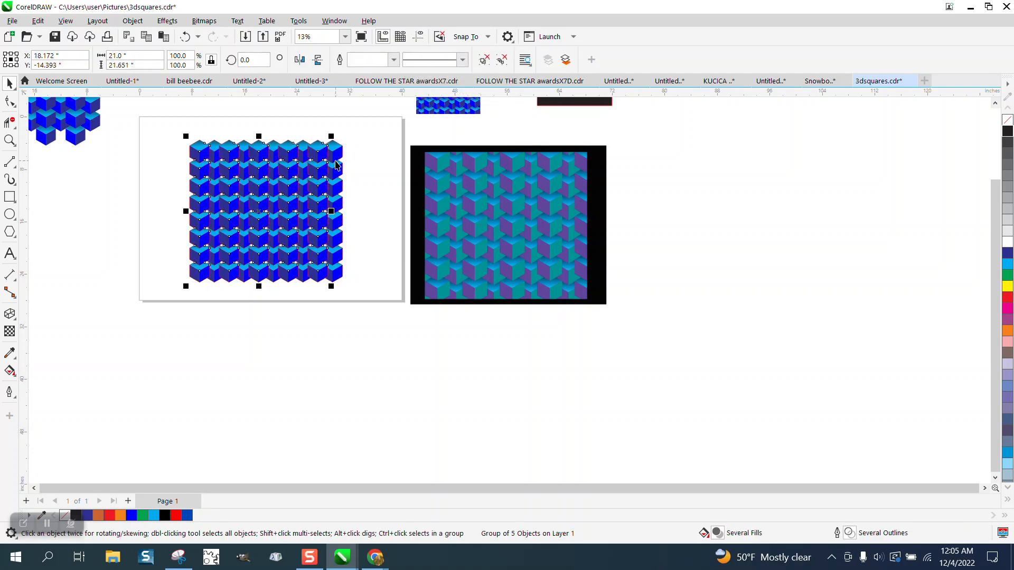
pyautogui.click(10, 139)
pyautogui.moveTo(169, 122); pyautogui.dragTo(423, 322)
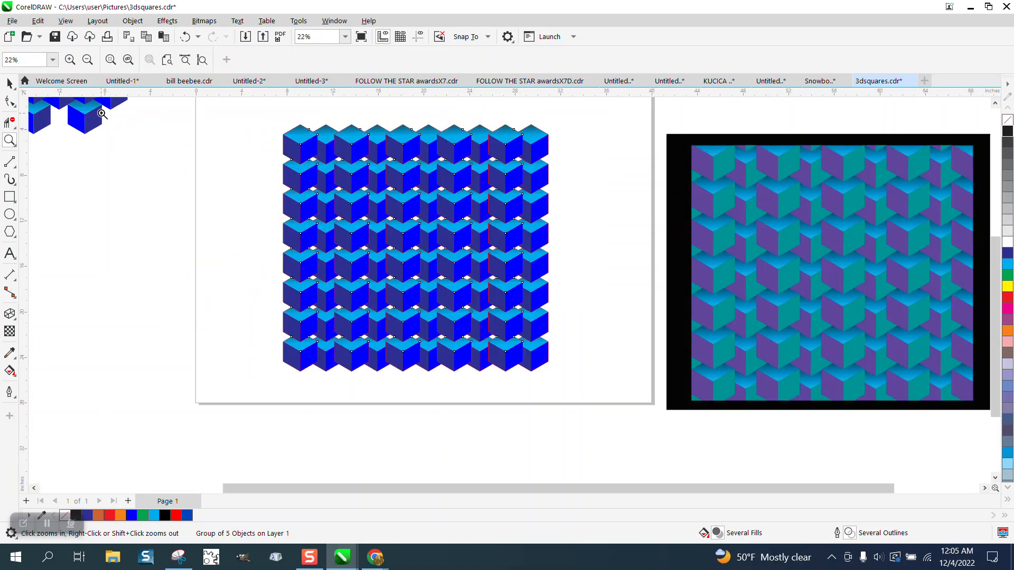
pyautogui.click(10, 85)
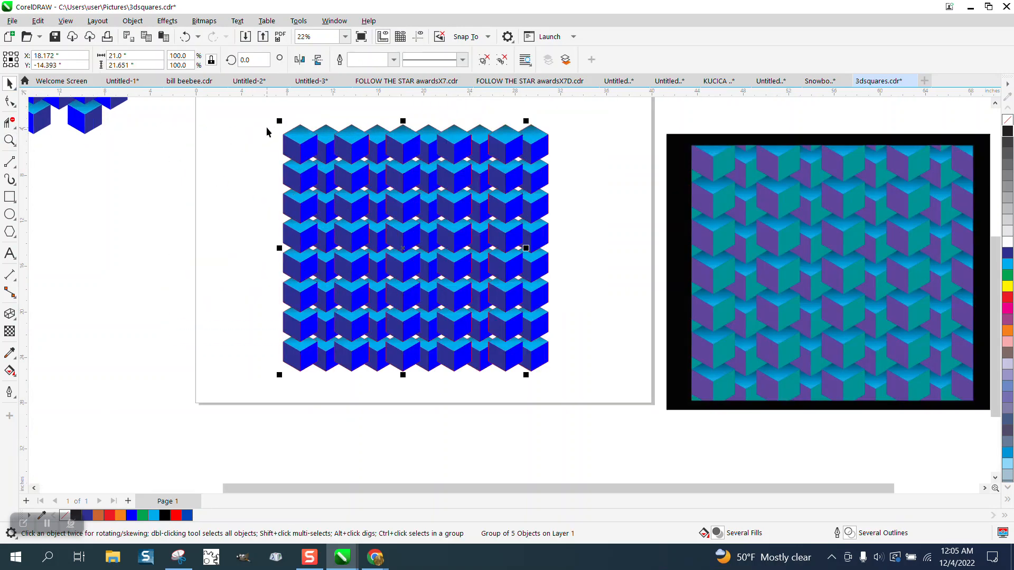
pyautogui.press('Down')
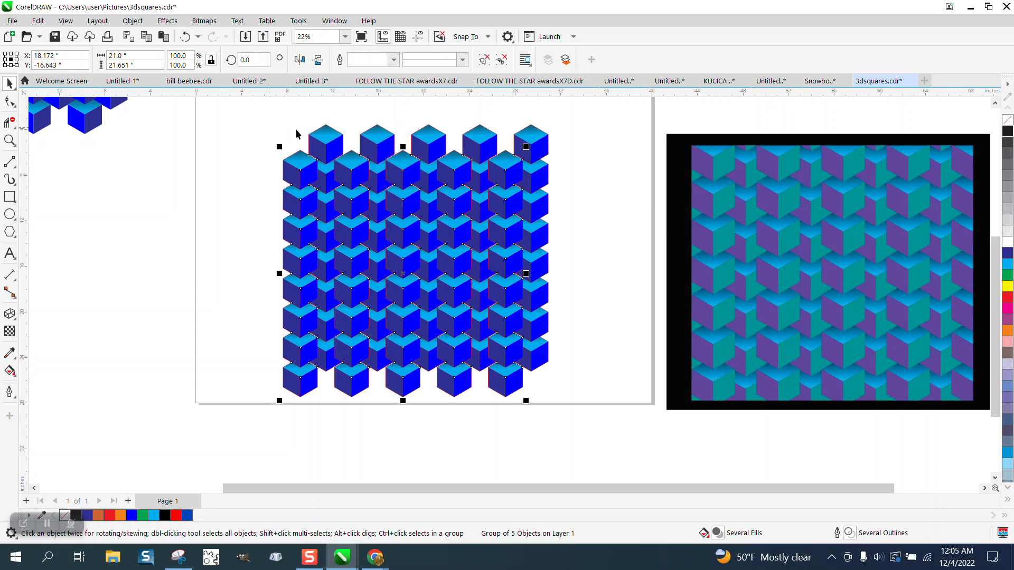
# Set the nudge distance to 0.01 inch and nudge the front column group up to about Y -16.52 inches, closing the white gaps.
pyautogui.click(9, 139)
pyautogui.moveTo(288, 146); pyautogui.dragTo(415, 197)
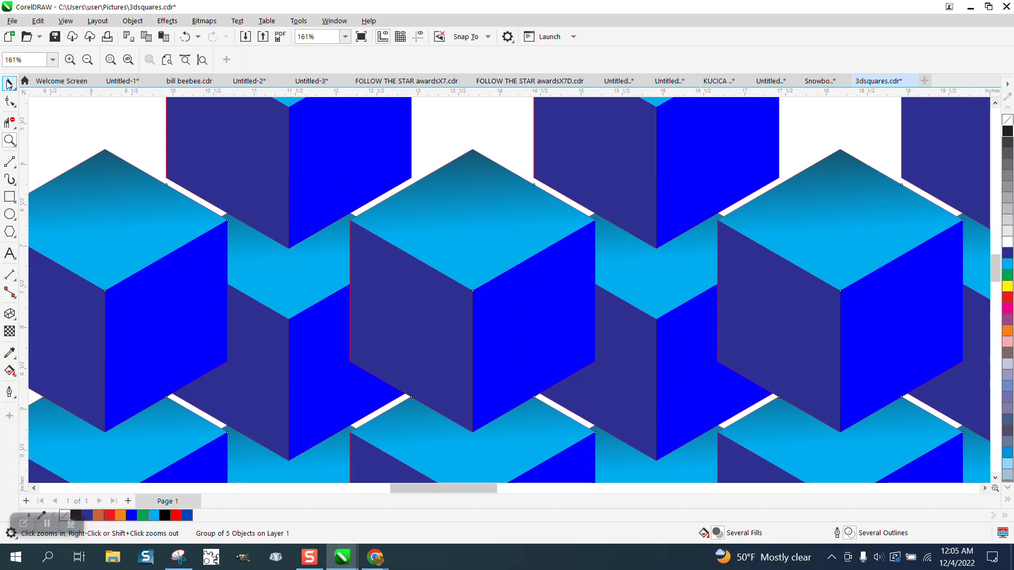
pyautogui.scroll(-1, 138, 158)
pyautogui.click(117, 124)
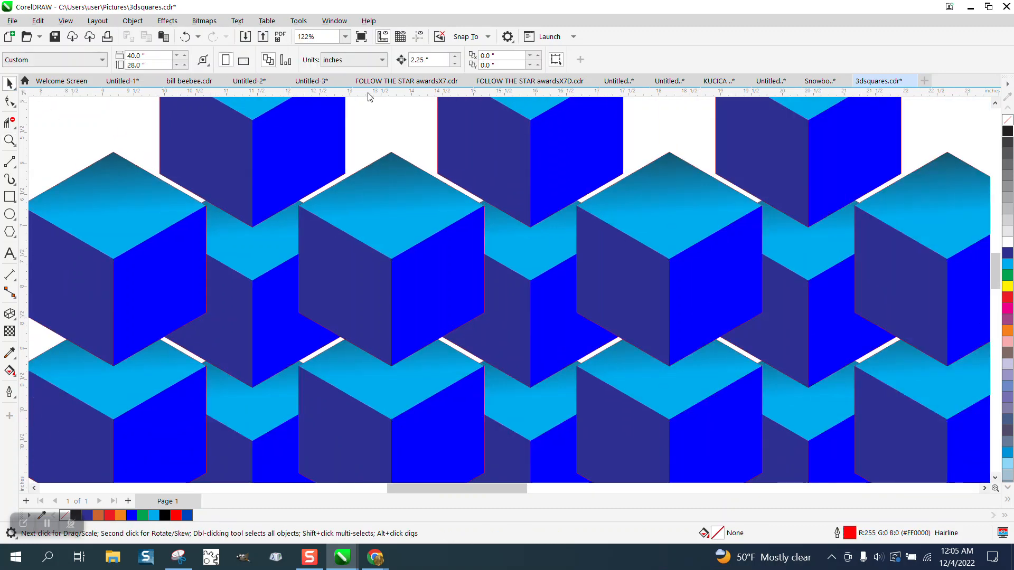
pyautogui.write('.01')
pyautogui.click(409, 227)
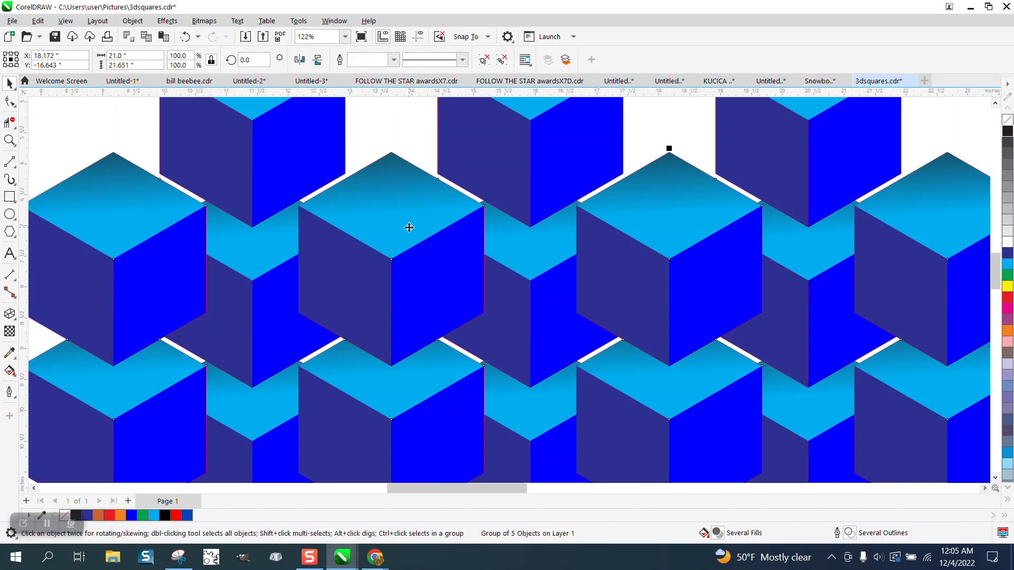
pyautogui.press('Up')
pyautogui.press('Up')
pyautogui.press('Up')
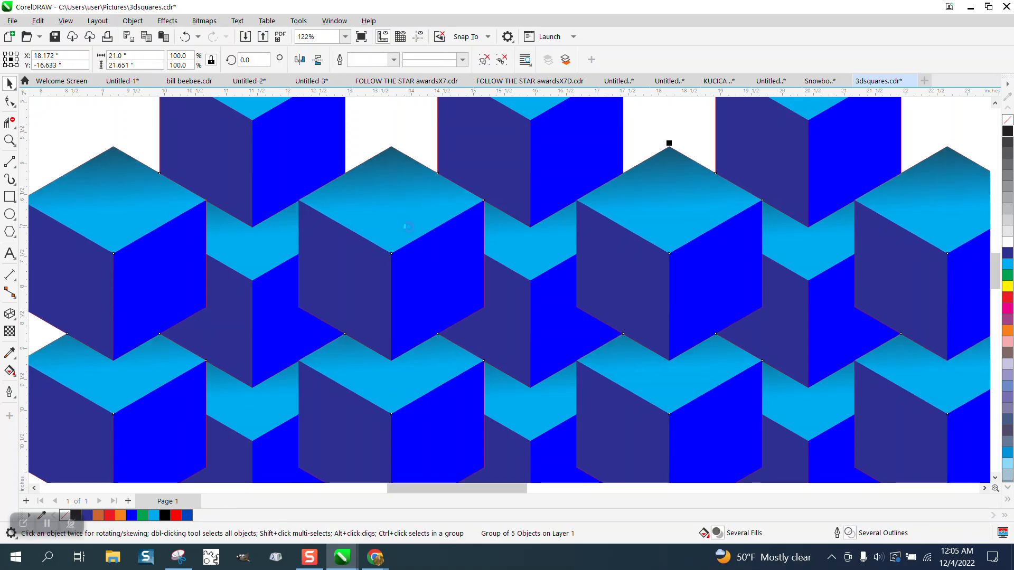
pyautogui.scroll(-2, 307, 219)
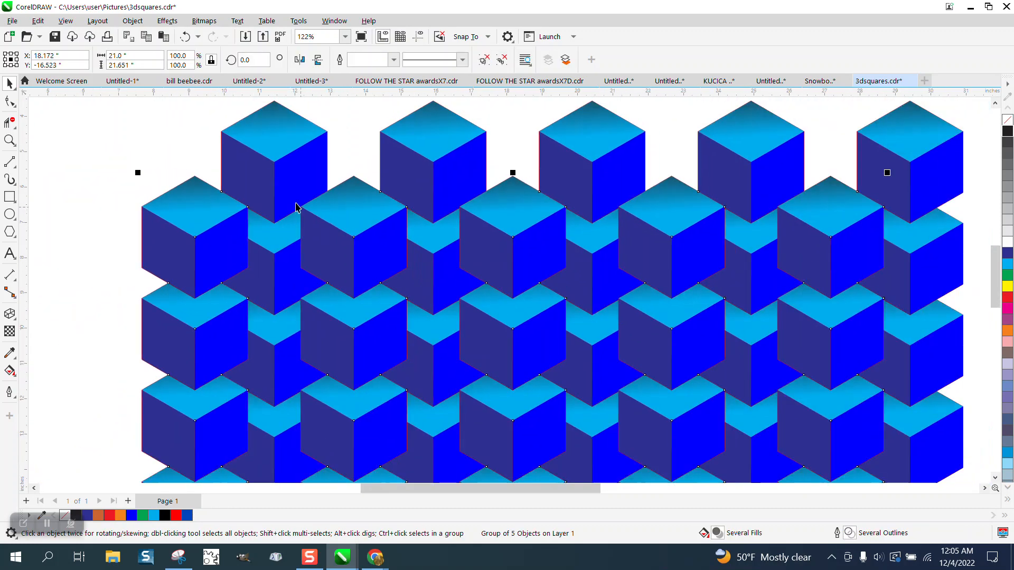
pyautogui.click(353, 152)
# Group both sets of cube columns together and center the pattern on the page.
pyautogui.scroll(-2, 353, 154)
pyautogui.scroll(-2, 359, 161)
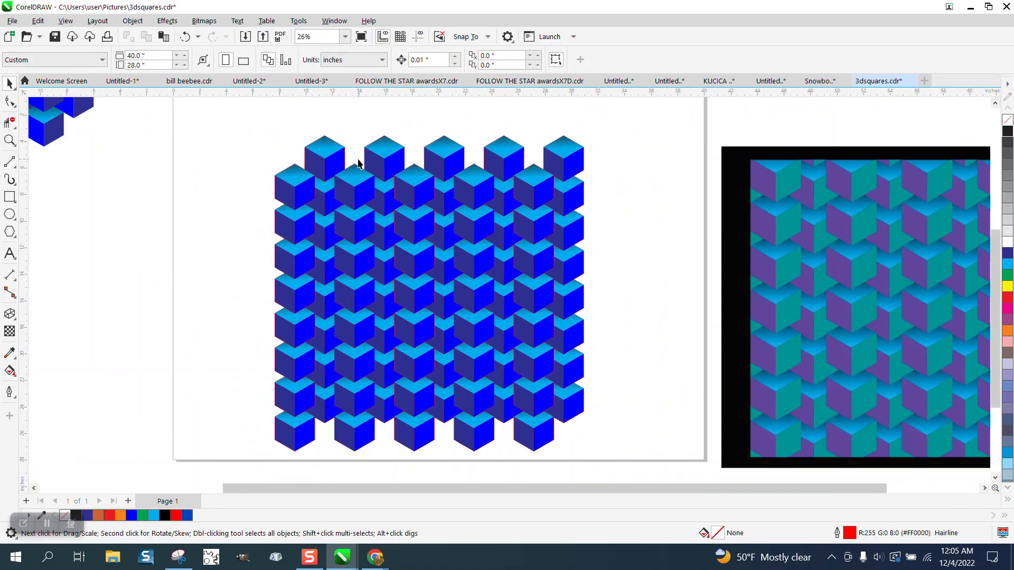
pyautogui.moveTo(261, 164); pyautogui.dragTo(606, 428)
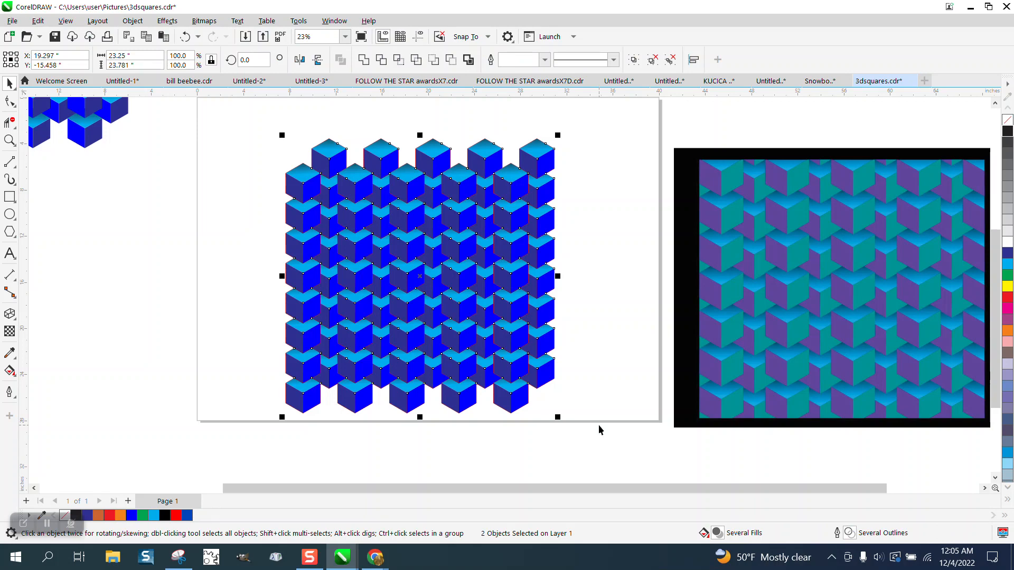
pyautogui.hotkey('ctrl', 'g')
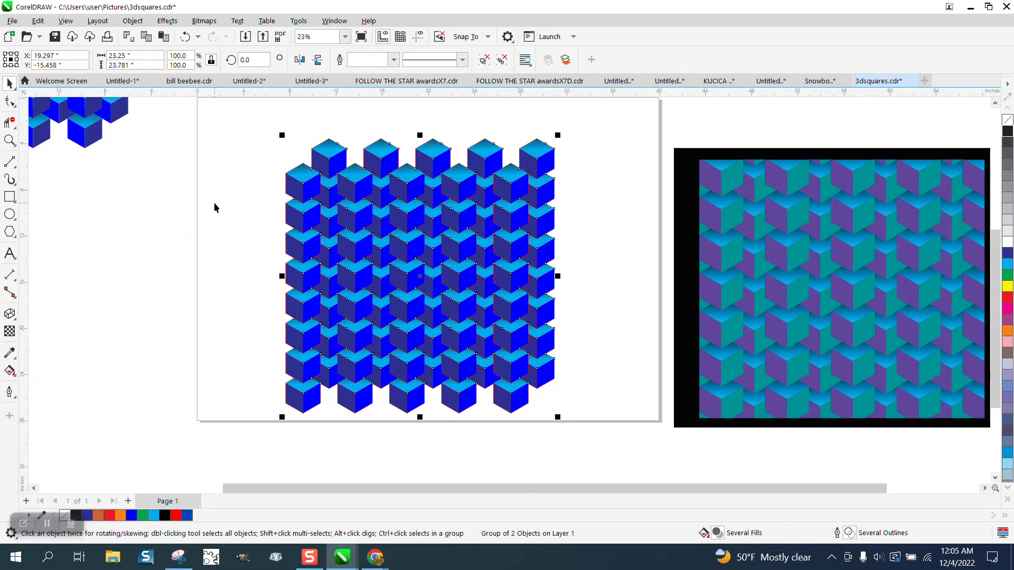
pyautogui.press('p')
# Draw a square of about 17.56 inches and center it on the page over the cube pattern.
pyautogui.click(10, 196)
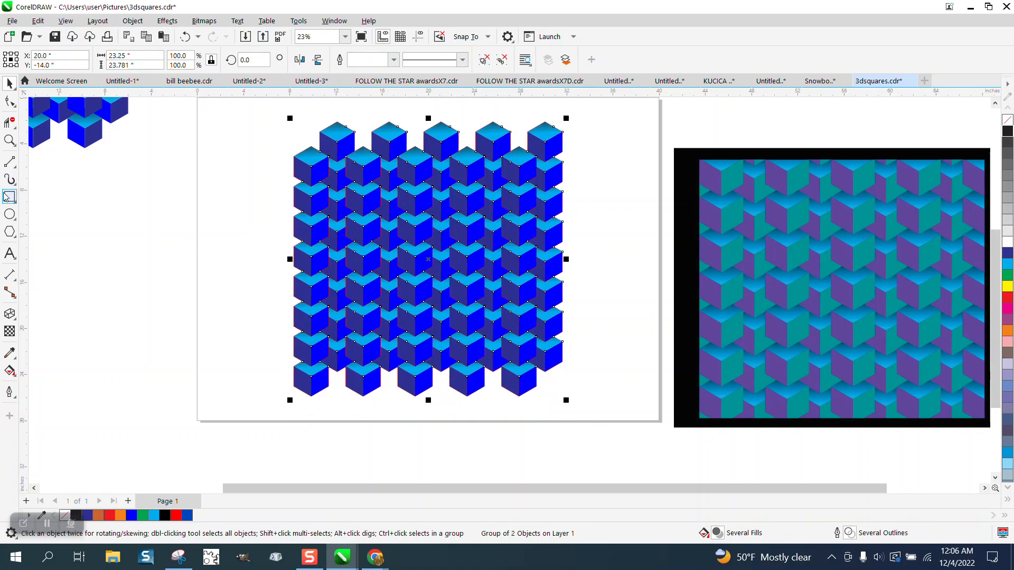
pyautogui.moveTo(267, 169); pyautogui.dragTo(152, 372)
pyautogui.press('p')
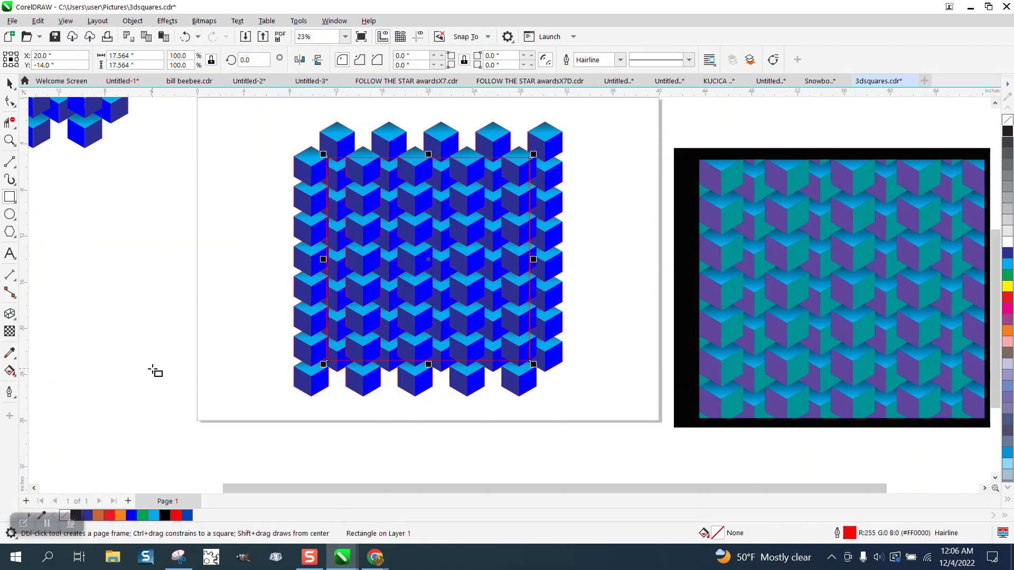
# Intersect the cube pattern with the centered square to create a cropped copy with straight edges.
pyautogui.click(9, 83)
pyautogui.moveTo(284, 113); pyautogui.dragTo(617, 423)
pyautogui.keyDown('shift'); pyautogui.click(436, 138); pyautogui.keyUp('shift')
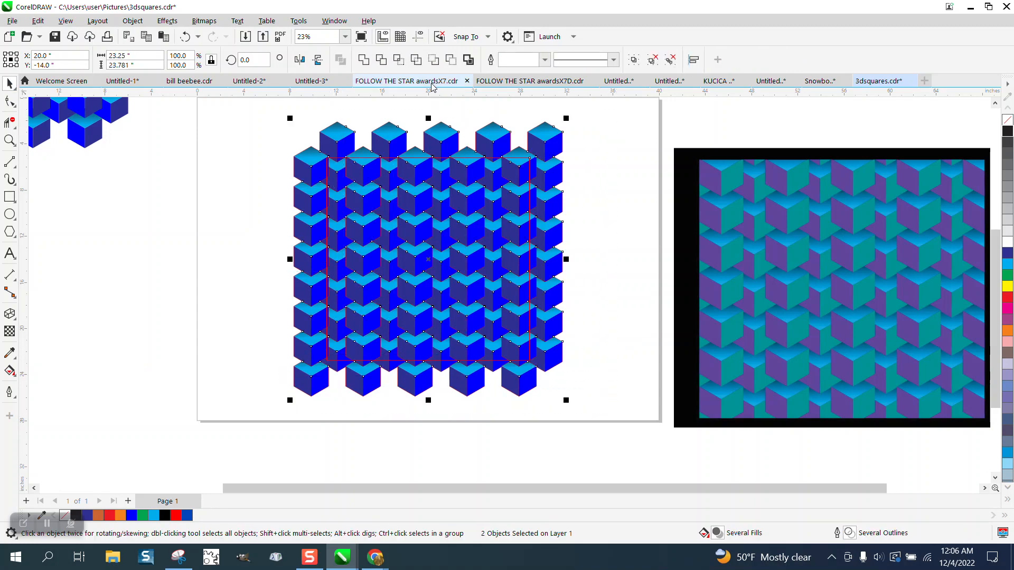
pyautogui.click(400, 60)
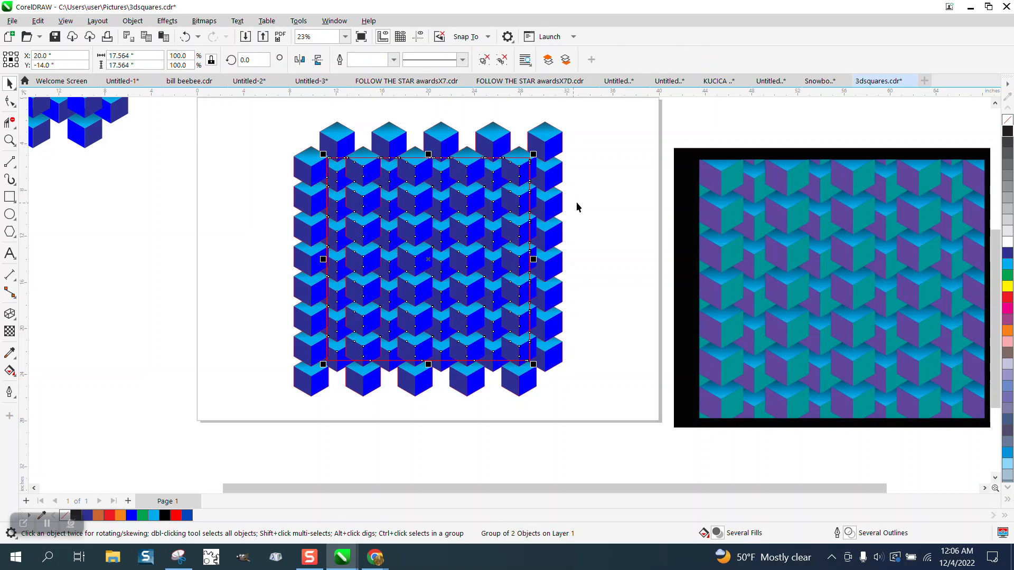
# Move the cropped square pattern off the page to the far side of the reference photo, at about X 81.5, Y -15.9 inches.
pyautogui.press('Left')
pyautogui.moveTo(429, 260); pyautogui.dragTo(171, 276)
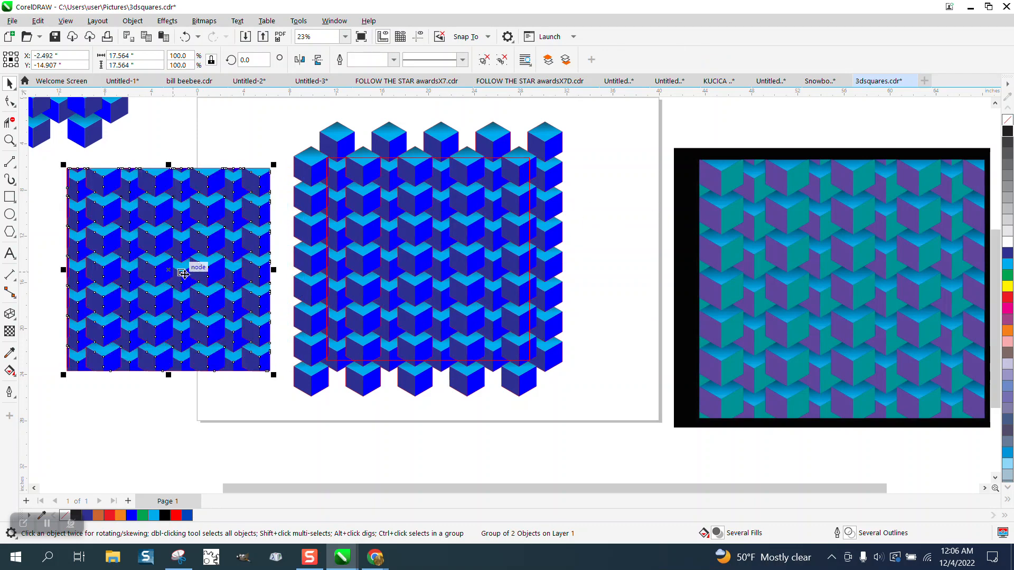
pyautogui.scroll(-1, 199, 235)
pyautogui.moveTo(198, 237); pyautogui.dragTo(836, 245)
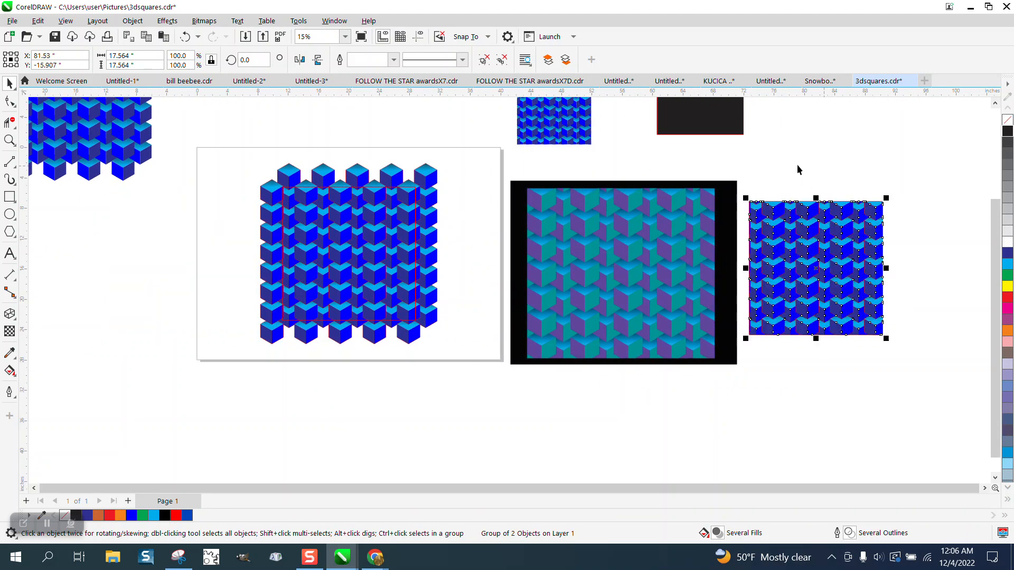
# Enlarge the black rectangle to about 19.6 by 21 inches and place it behind the cropped pattern as a border.
pyautogui.click(740, 127)
pyautogui.moveTo(760, 149); pyautogui.dragTo(818, 212)
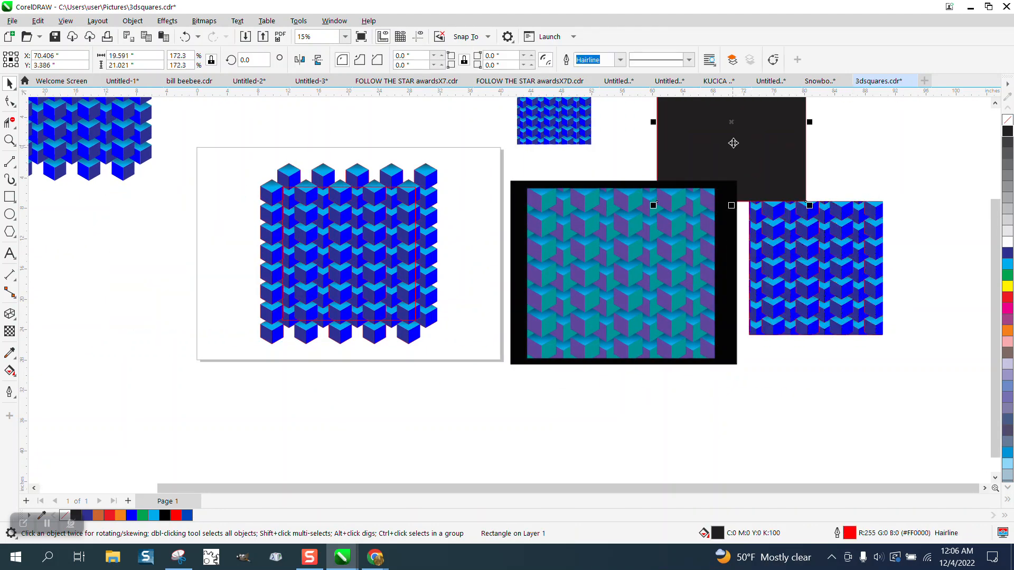
pyautogui.moveTo(728, 140); pyautogui.dragTo(820, 285)
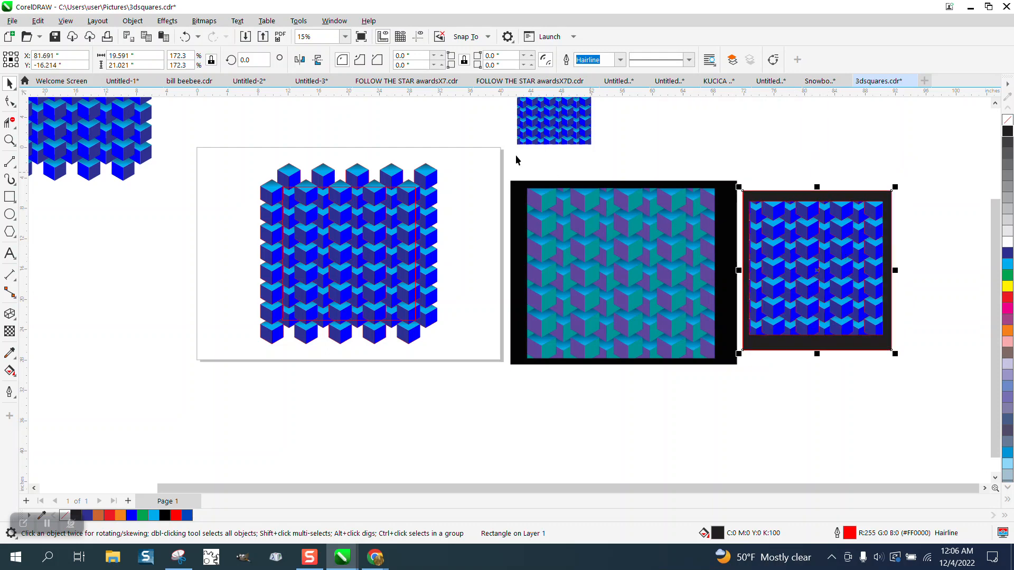
# Compare the bordered cube pattern with the reference photo, examining the shading, cube edges and outlines up close.
pyautogui.click(11, 141)
pyautogui.moveTo(650, 189); pyautogui.dragTo(989, 388)
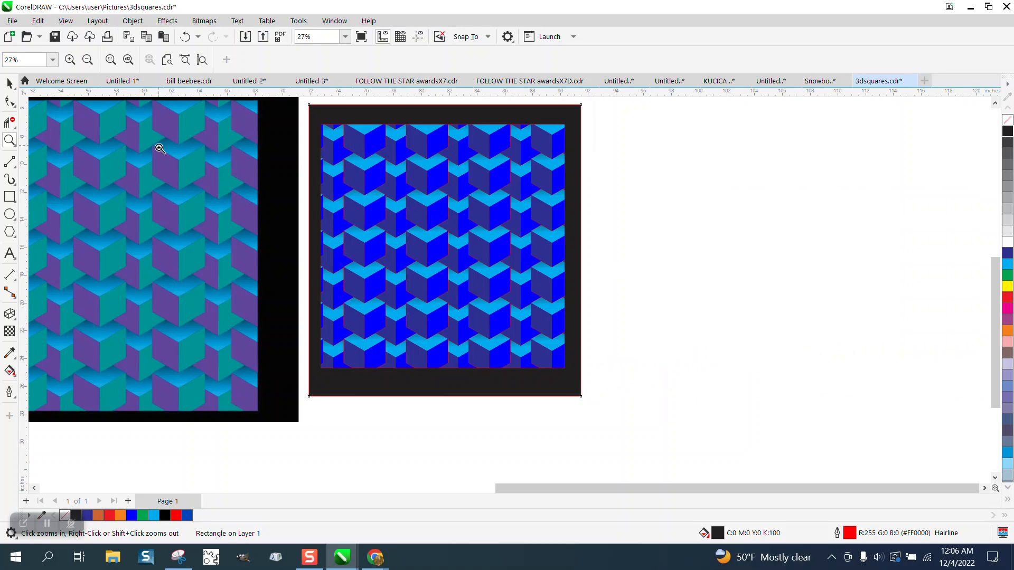
pyautogui.moveTo(159, 148); pyautogui.dragTo(245, 189)
pyautogui.scroll(-4, 299, 186)
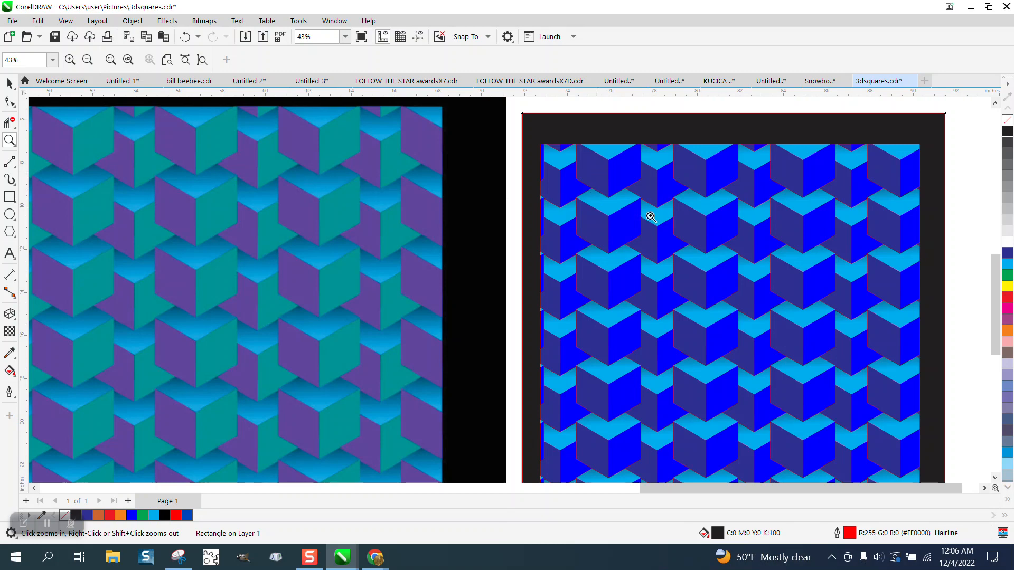
pyautogui.moveTo(650, 216); pyautogui.dragTo(597, 258)
pyautogui.scroll(-4, 442, 263)
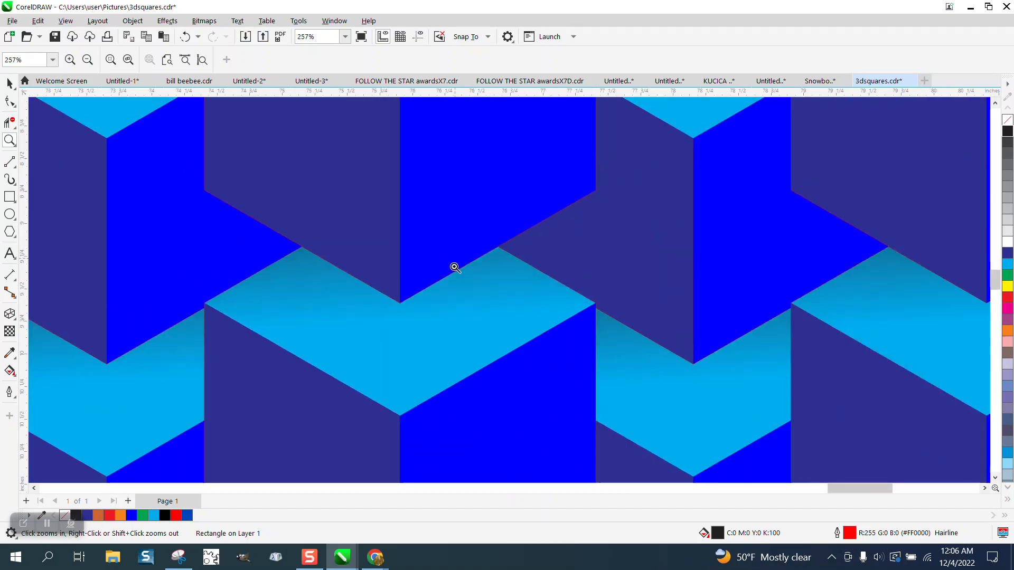
pyautogui.scroll(-1, 456, 259)
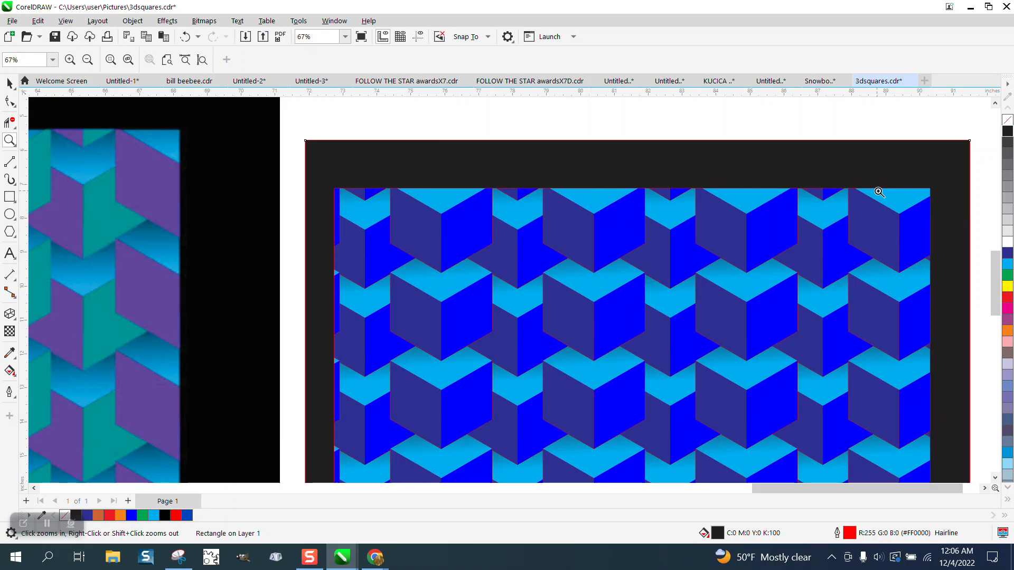
pyautogui.scroll(-3, 520, 192)
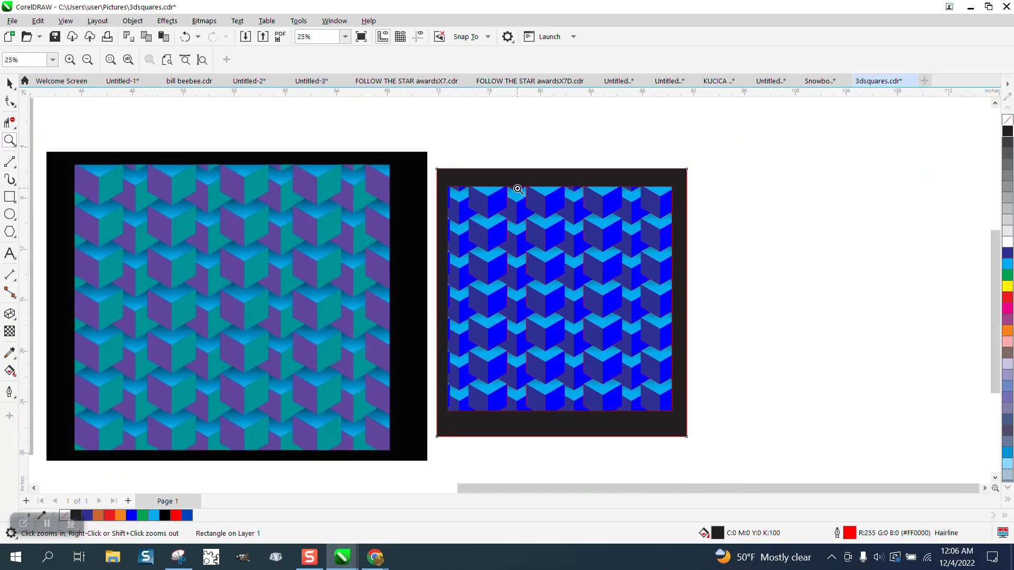
pyautogui.scroll(5, 615, 314)
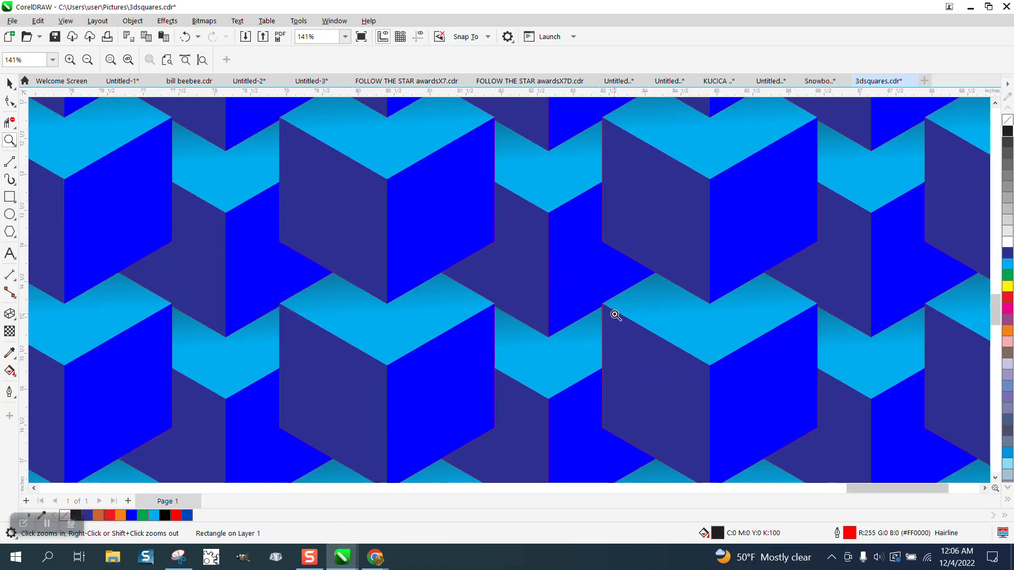
# Remove the red hairline outline from the cropped cube pattern, leaving the black border rectangle as it is.
pyautogui.scroll(-3, 594, 288)
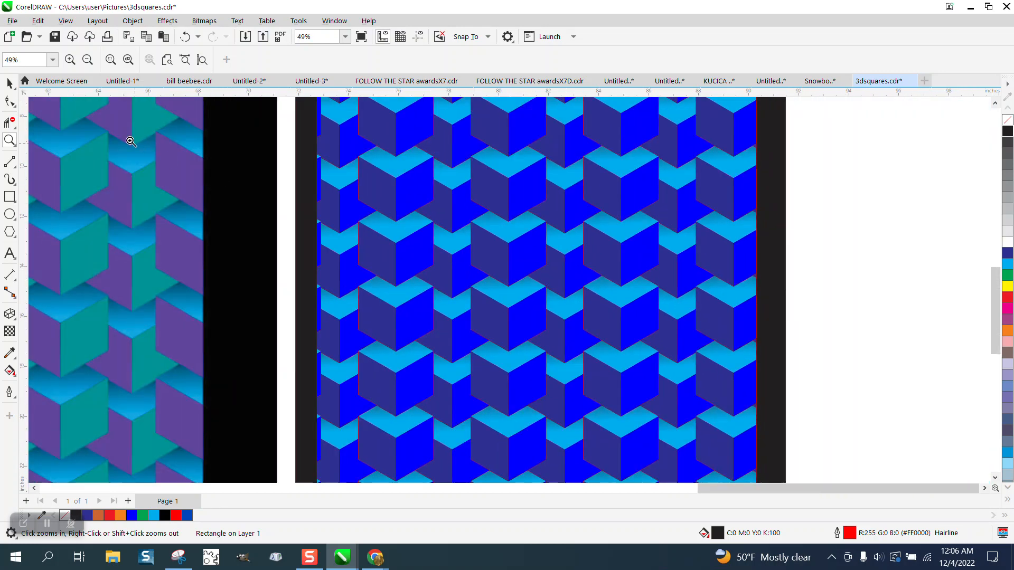
pyautogui.click(10, 83)
pyautogui.click(388, 129)
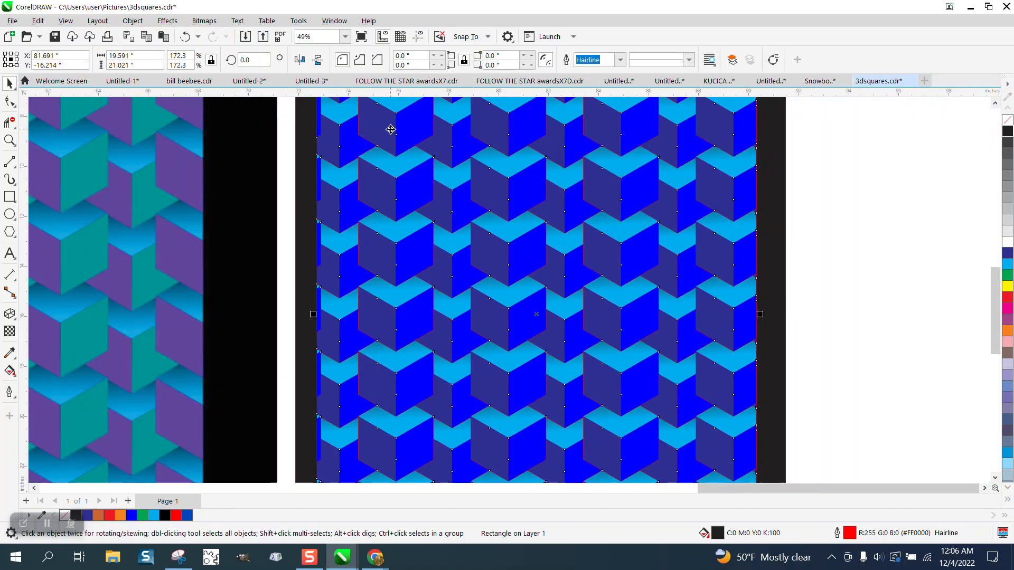
pyautogui.rightClick(1007, 120)
pyautogui.click(864, 135)
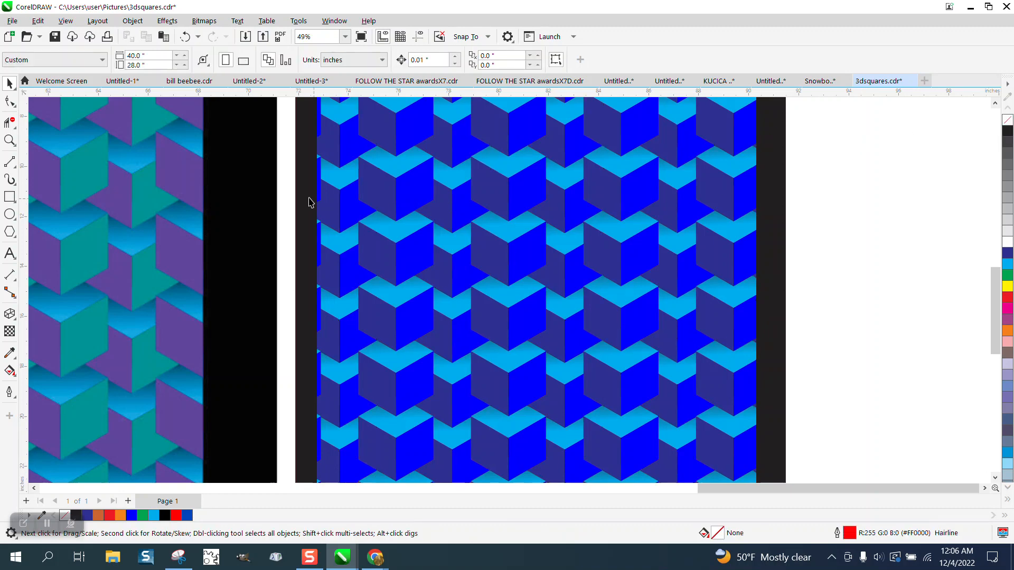
# Examine the cube edges along the black border and the top-face shading up close, and view the whole pattern beside the reference photo.
pyautogui.click(10, 140)
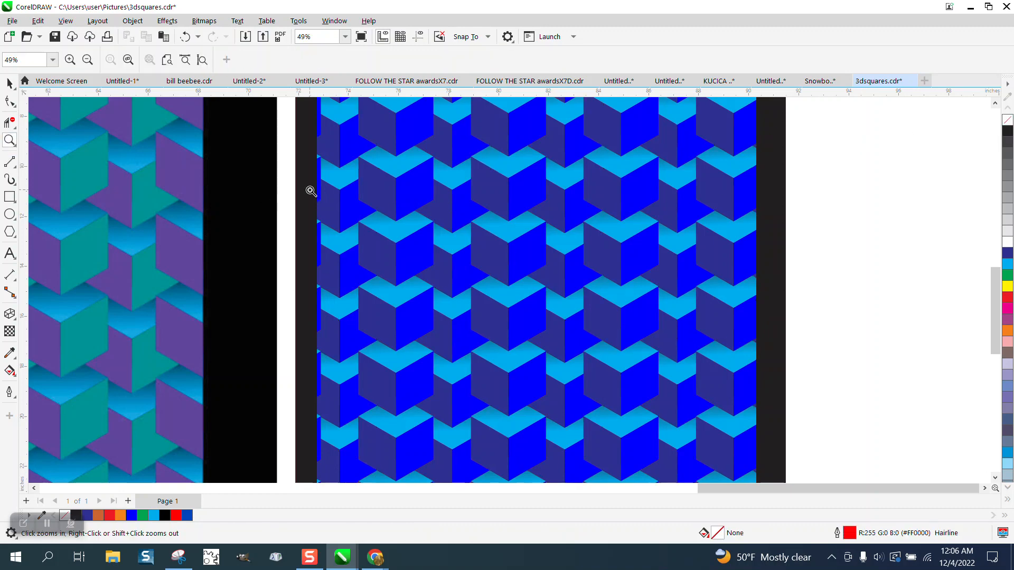
pyautogui.click(311, 156)
pyautogui.rightClick(331, 186)
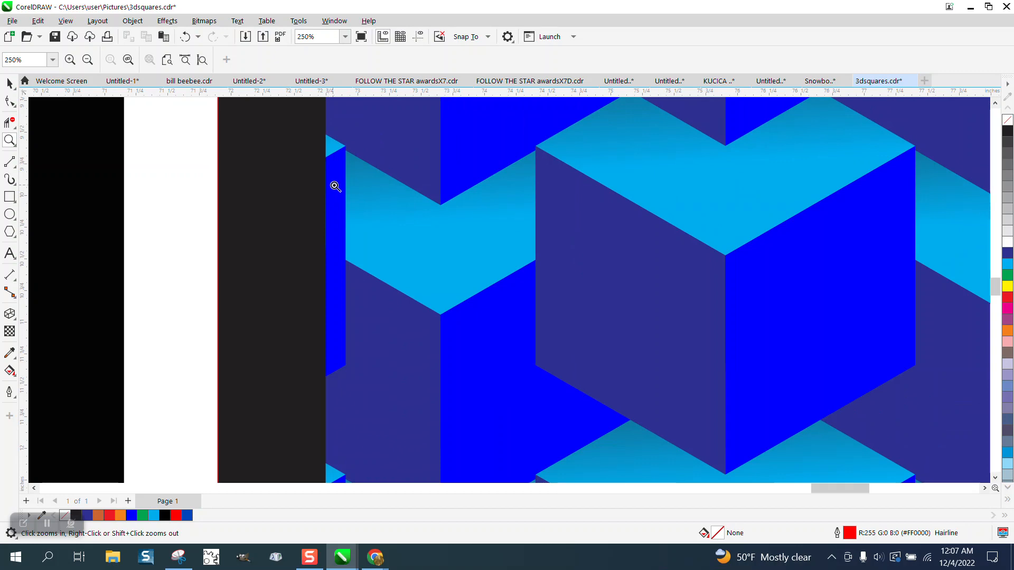
pyautogui.rightClick(335, 186)
pyautogui.rightClick(335, 186)
pyautogui.moveTo(423, 137); pyautogui.dragTo(548, 225)
pyautogui.rightClick(518, 226)
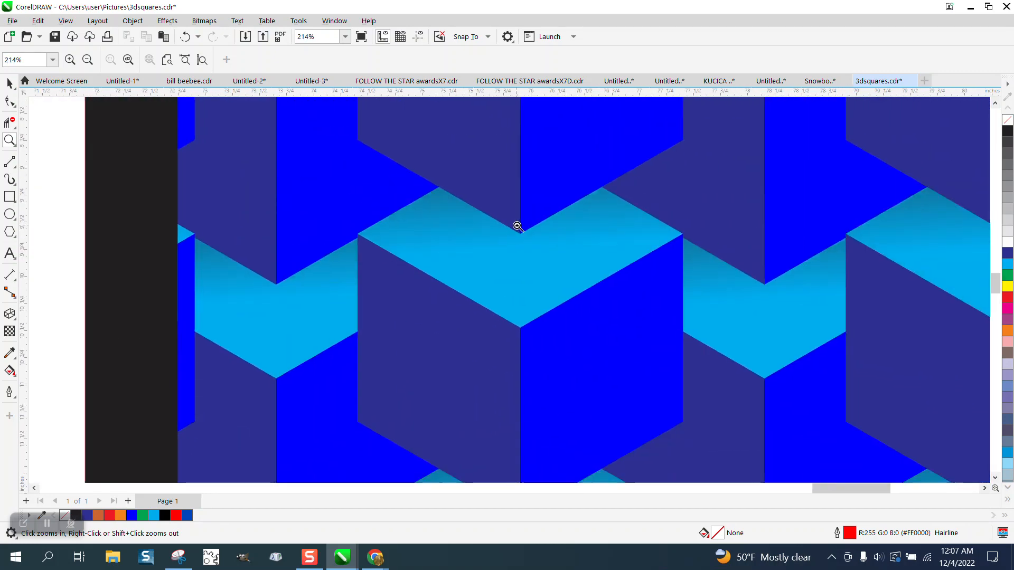
pyautogui.rightClick(518, 226)
pyautogui.rightClick(518, 226)
pyautogui.rightClick(518, 226)
pyautogui.rightClick(520, 225)
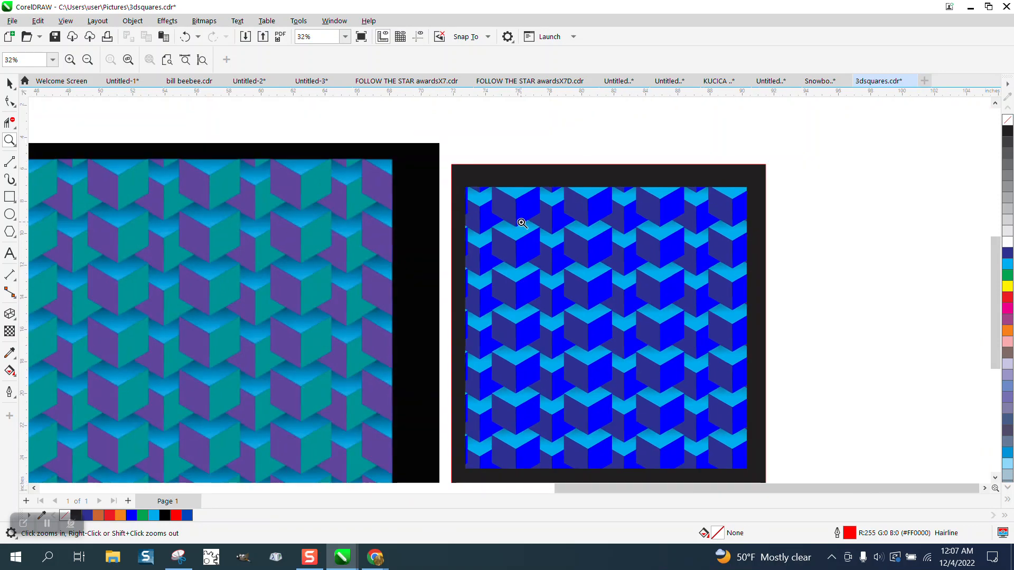